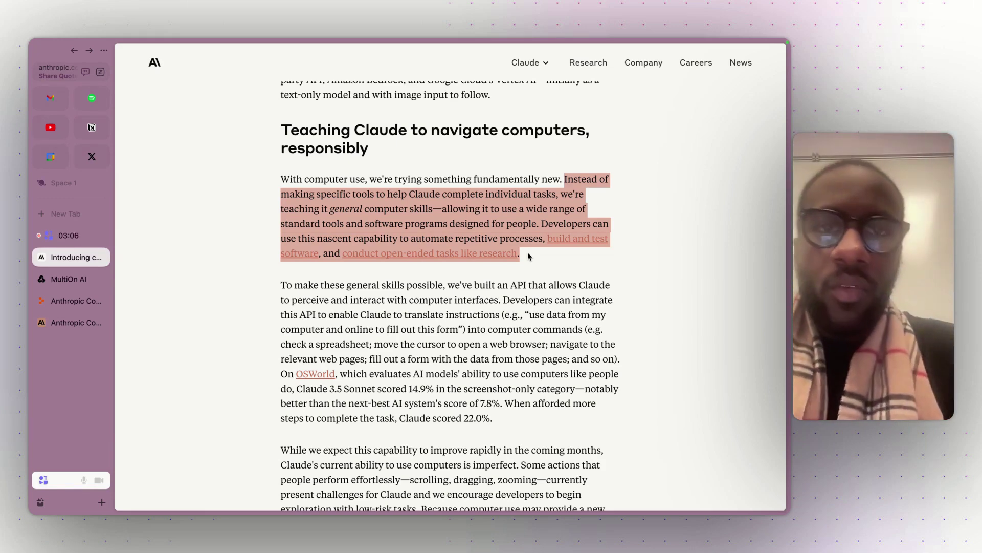
# Clear the quote highlight and scroll the announcement article back up to its title
pyautogui.click(594, 265)
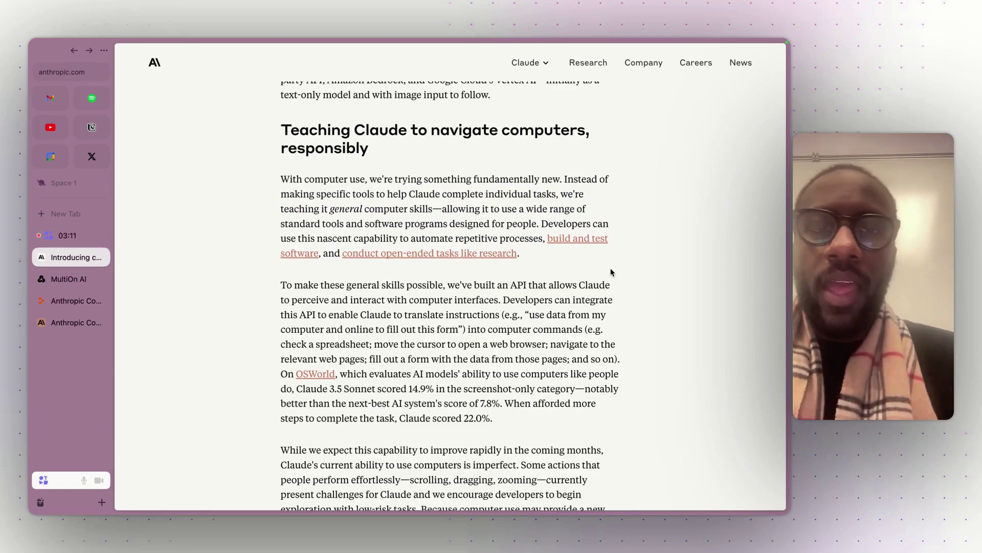
pyautogui.scroll(20, 611, 272)
pyautogui.scroll(10, 612, 273)
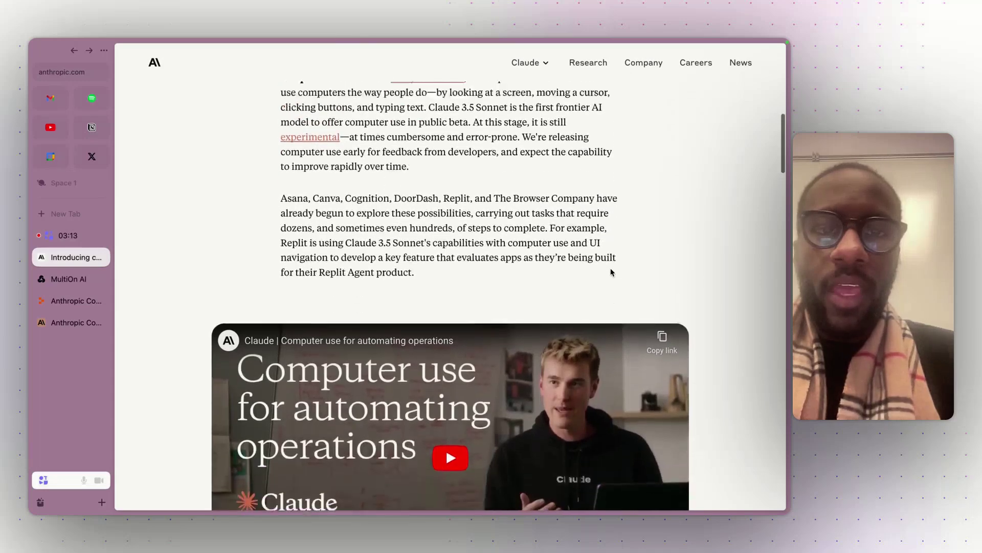
pyautogui.scroll(-2, 610, 268)
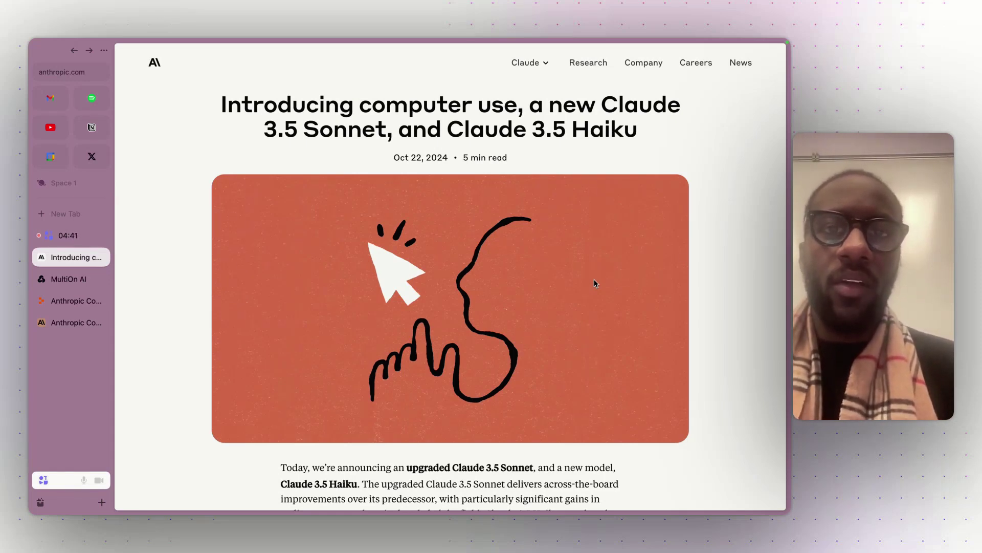
# Highlight 'Replit' in the partner paragraph and switch to the Replit Anthropic Computer Use demo page
pyautogui.scroll(-8, 595, 283)
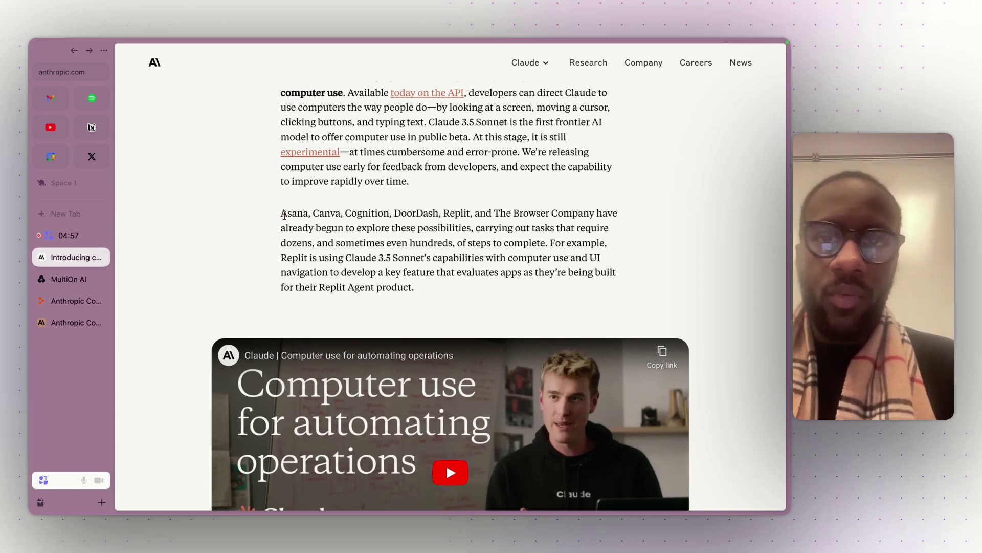
pyautogui.moveTo(281, 215); pyautogui.dragTo(470, 215)
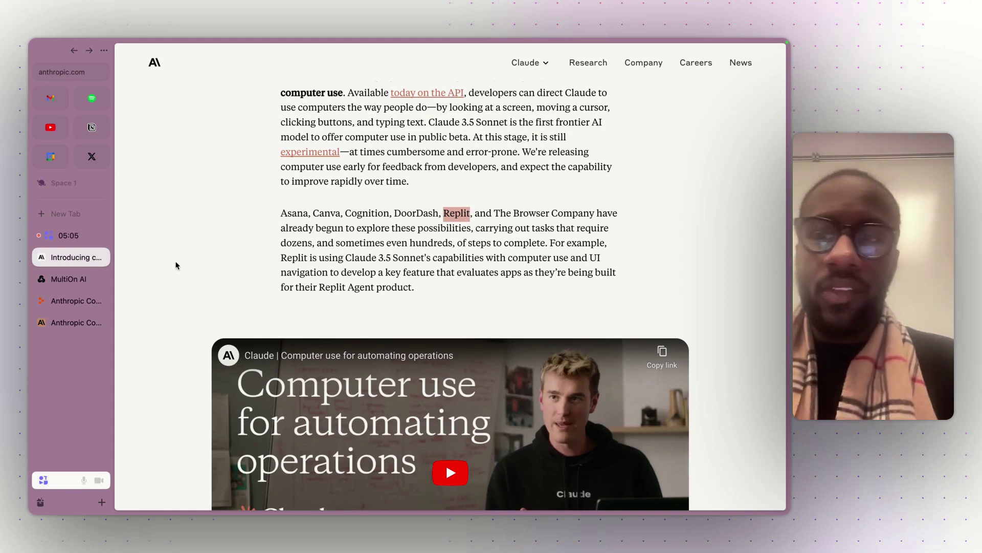
pyautogui.click(77, 301)
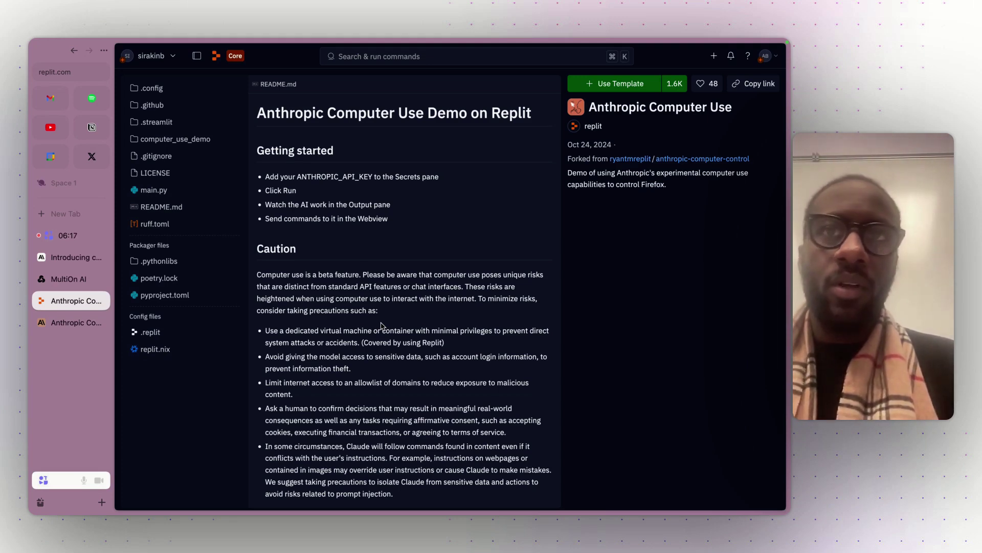
# Switch to the MultiOn homepage and scroll down through it and back up
pyautogui.click(78, 279)
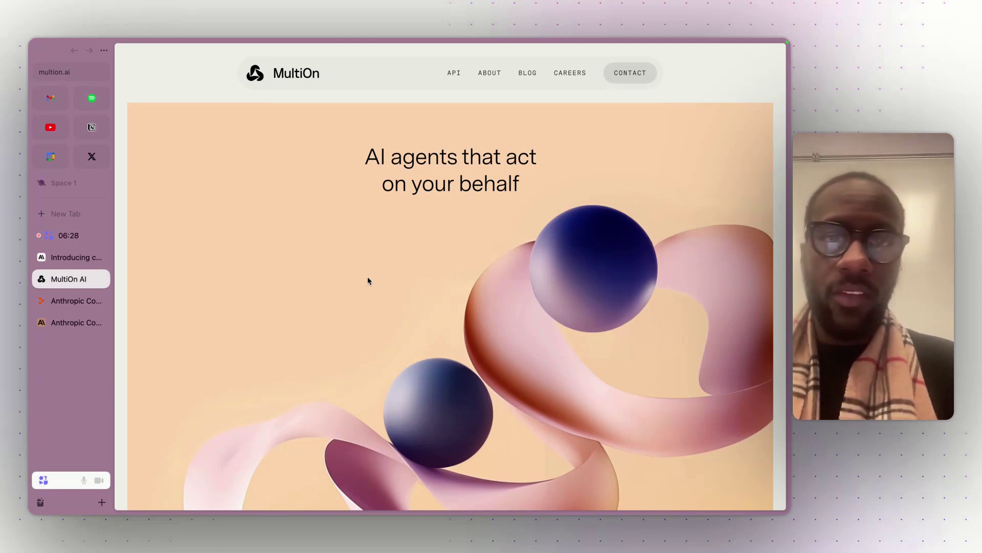
pyautogui.scroll(-5, 367, 277)
pyautogui.scroll(-6, 367, 279)
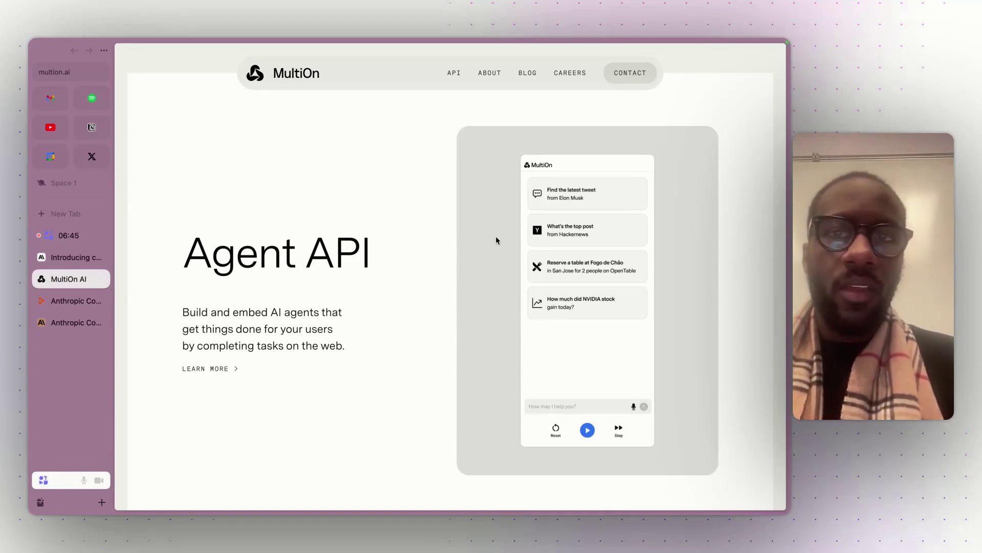
pyautogui.scroll(-2, 496, 238)
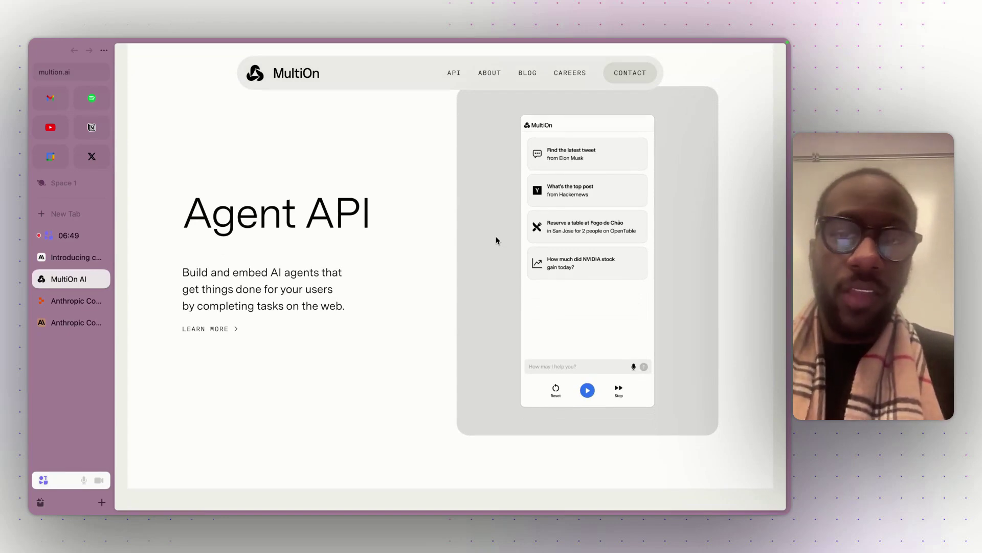
pyautogui.scroll(-10, 495, 237)
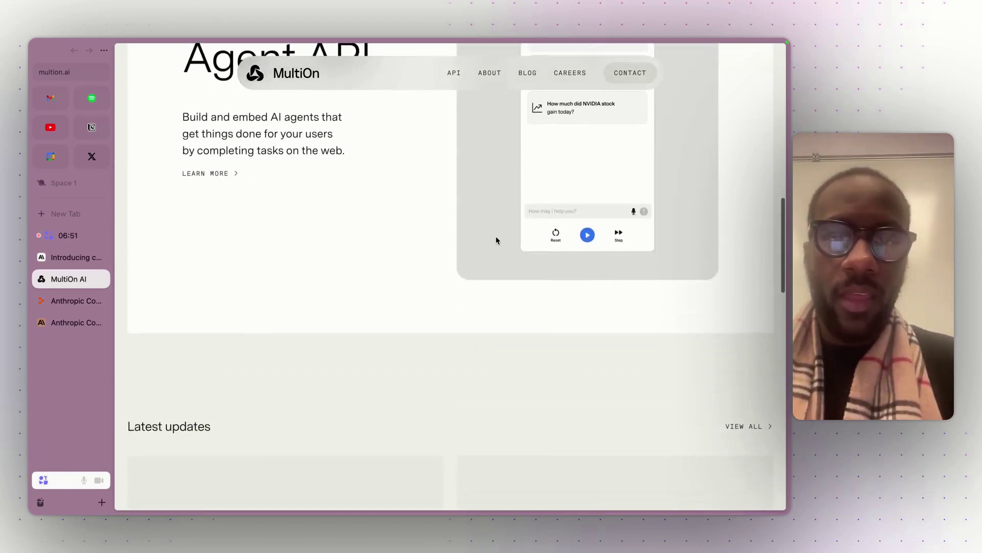
pyautogui.scroll(-1, 495, 240)
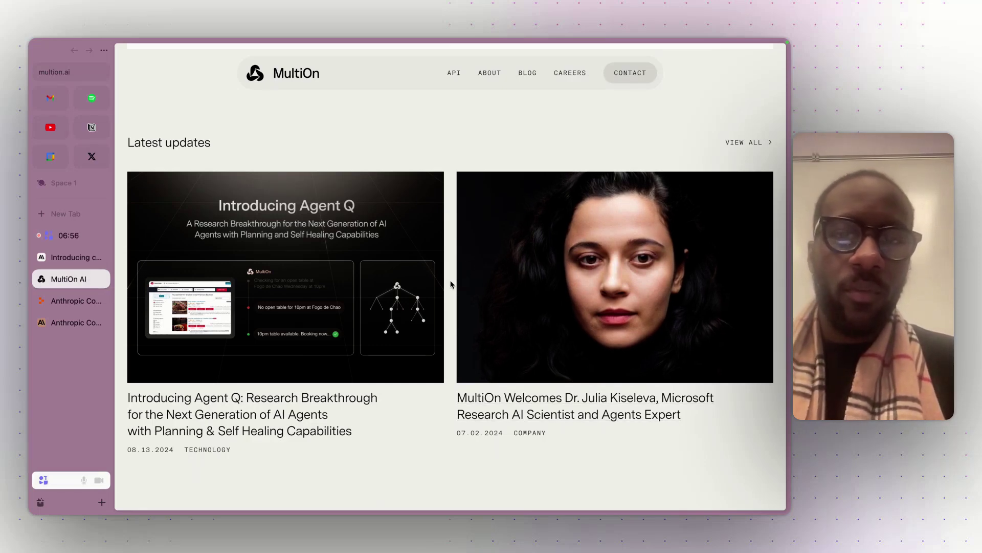
pyautogui.scroll(-1, 452, 284)
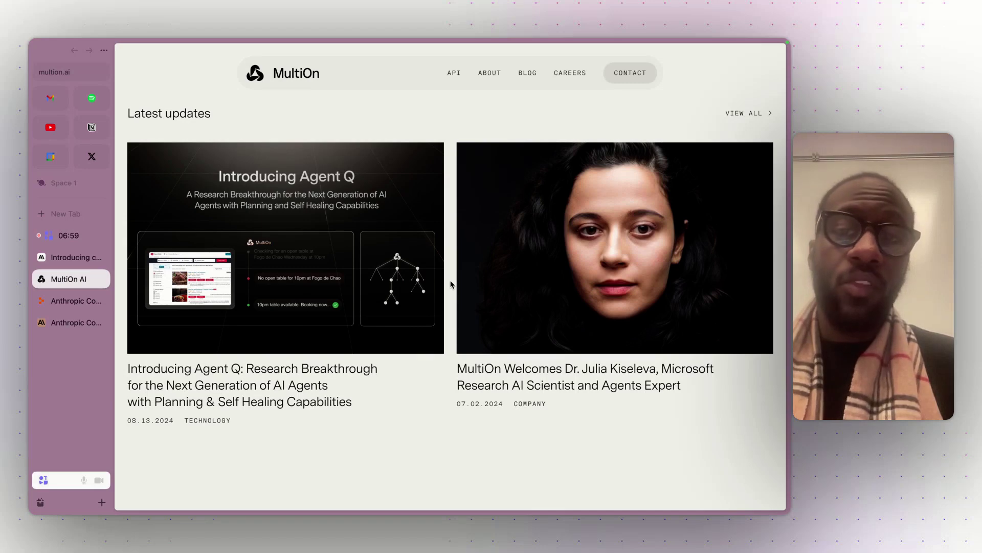
pyautogui.scroll(-10, 451, 284)
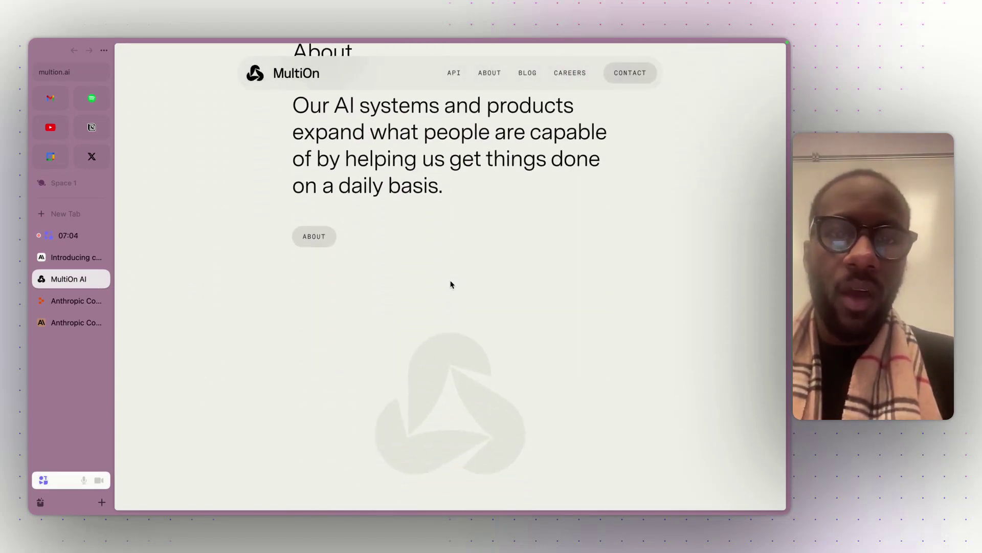
pyautogui.scroll(-5, 451, 284)
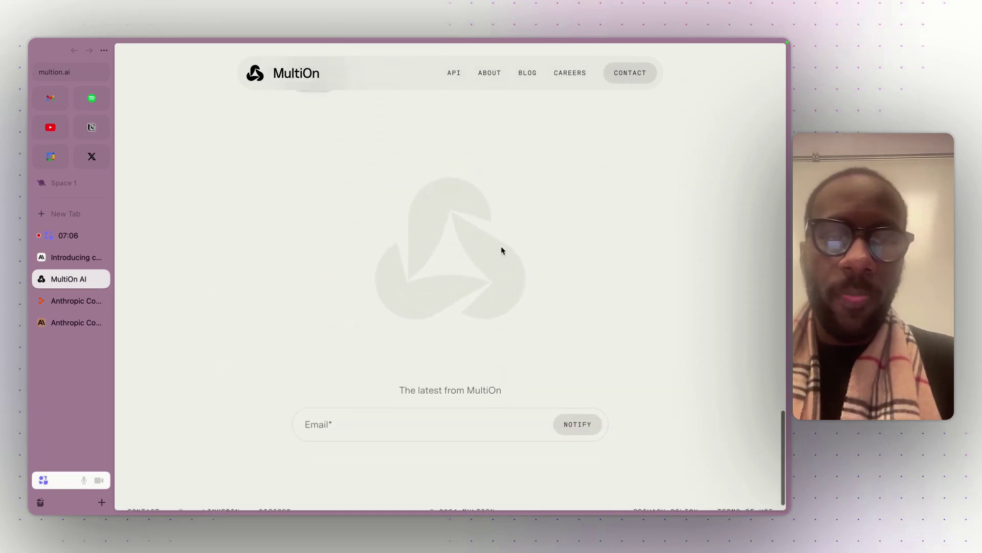
pyautogui.scroll(15, 501, 250)
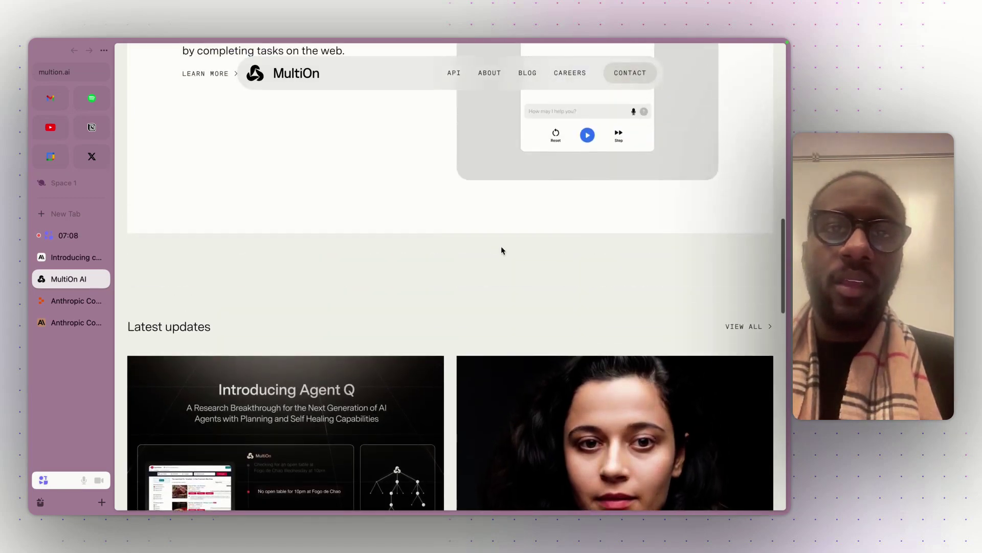
pyautogui.scroll(3, 501, 250)
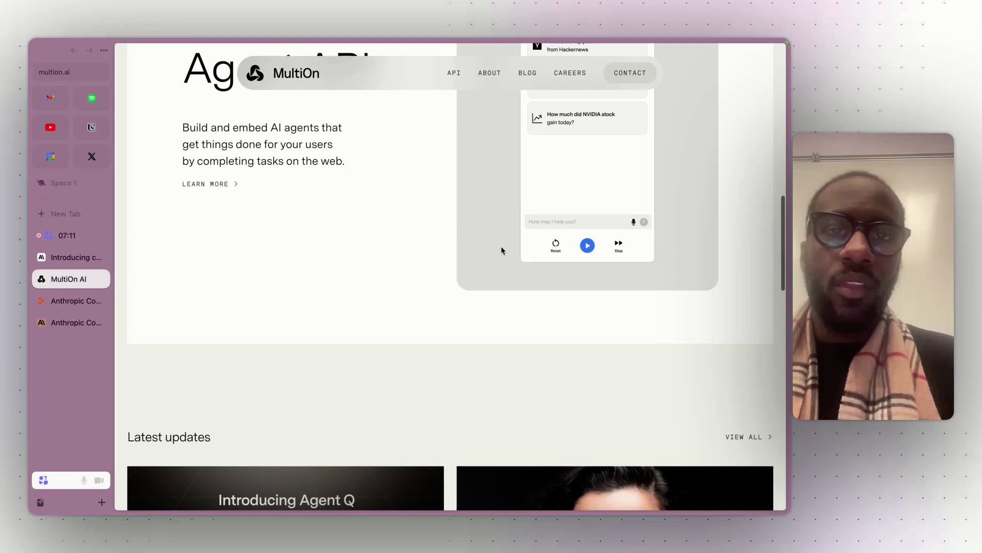
pyautogui.scroll(10, 456, 320)
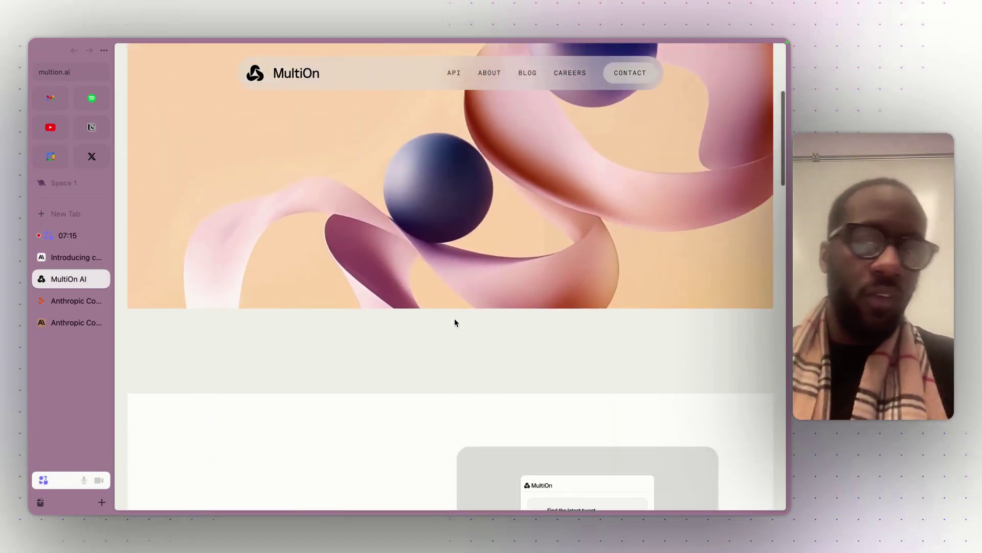
pyautogui.scroll(5, 455, 320)
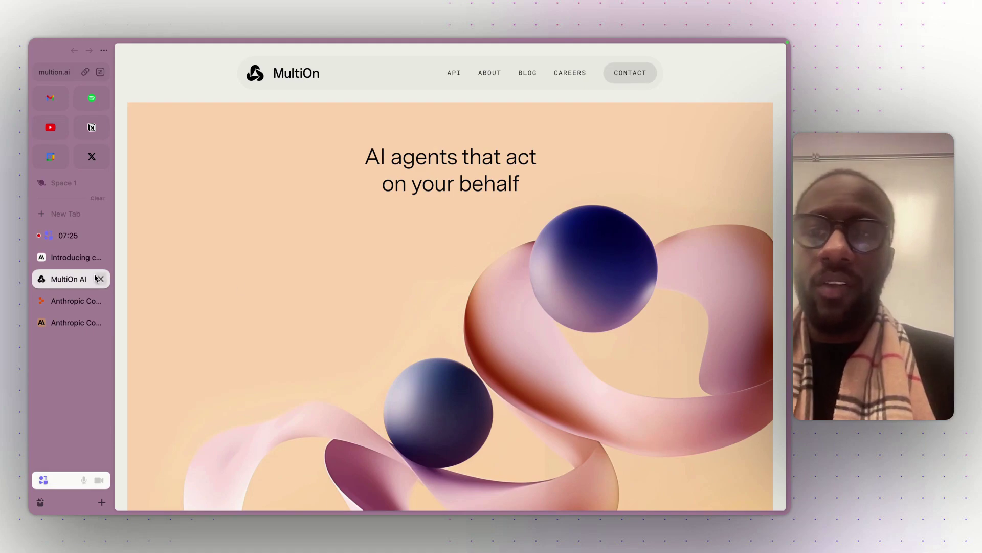
# Return to the Anthropic computer-use announcement article and scroll it briefly
pyautogui.click(66, 258)
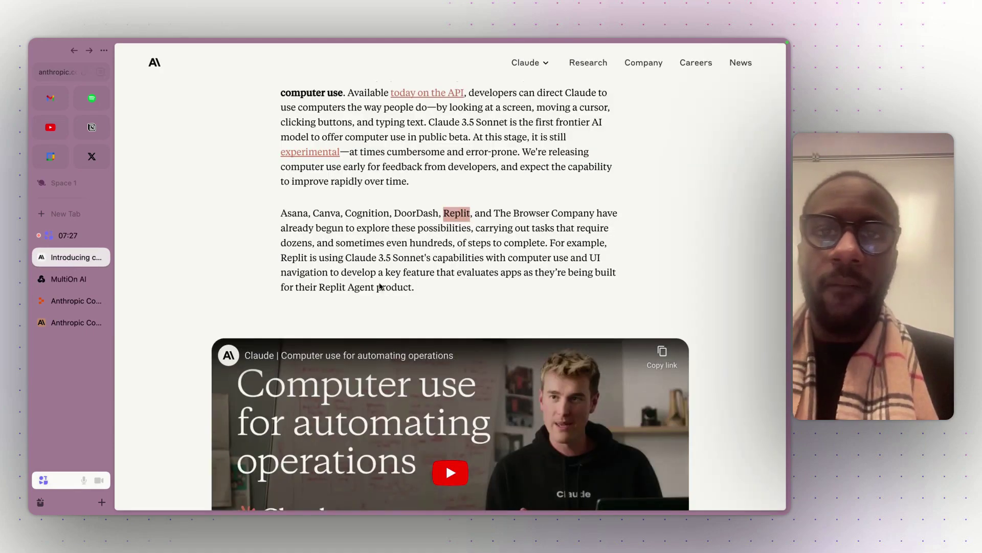
pyautogui.scroll(10, 413, 286)
pyautogui.scroll(-1, 414, 286)
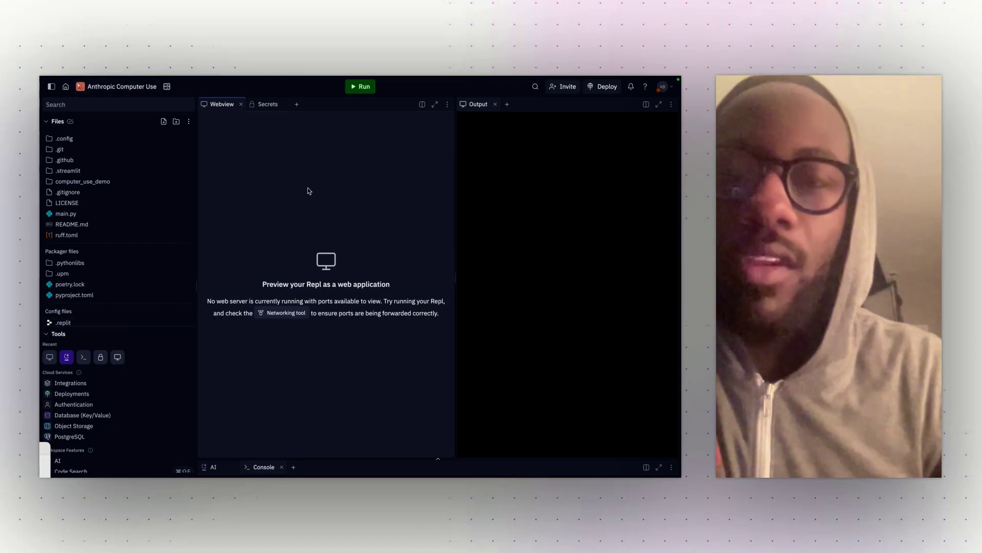
# Open the Secrets pane, cancel a new secret, and dismiss the ANTHROPIC_API_KEY options menu
pyautogui.click(268, 105)
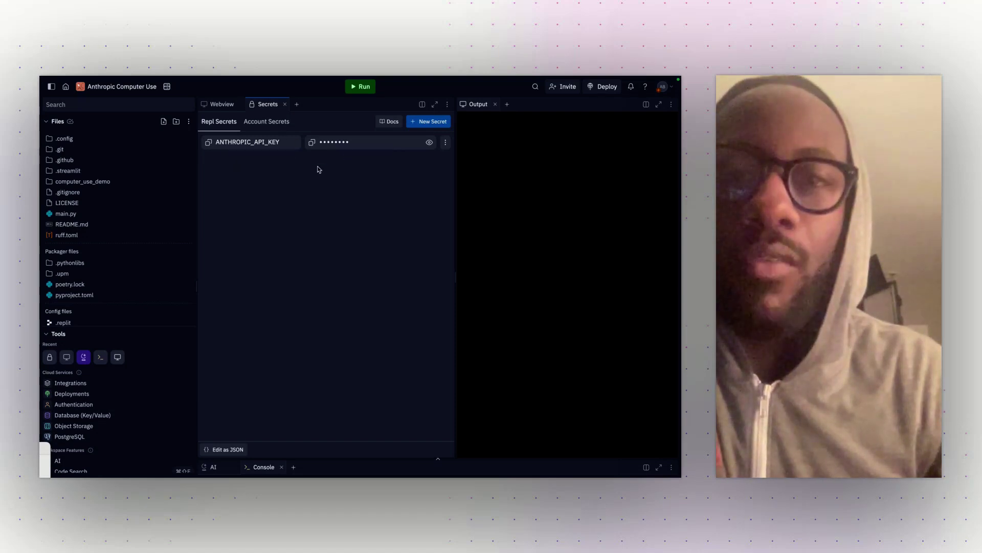
pyautogui.click(436, 126)
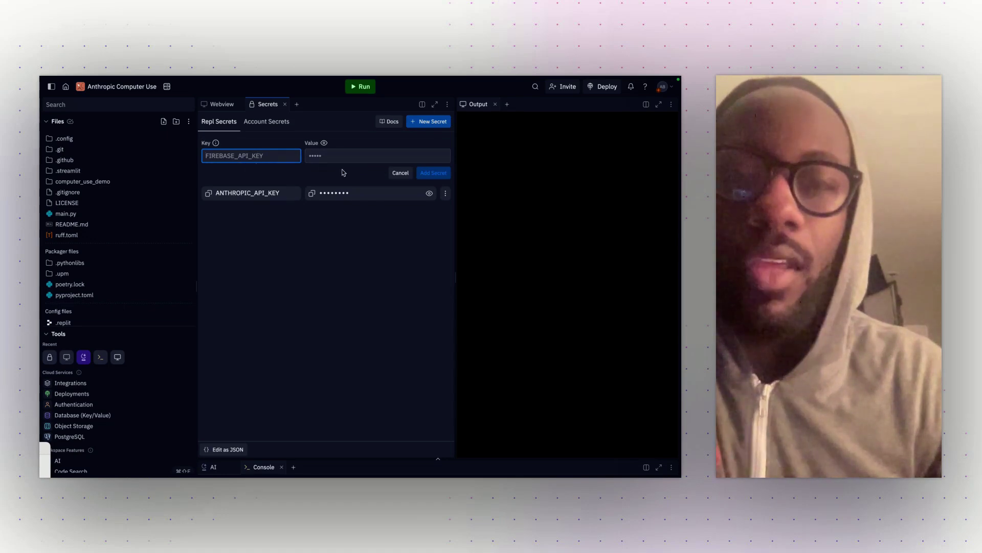
pyautogui.click(401, 173)
pyautogui.click(402, 176)
pyautogui.moveTo(41, 277)
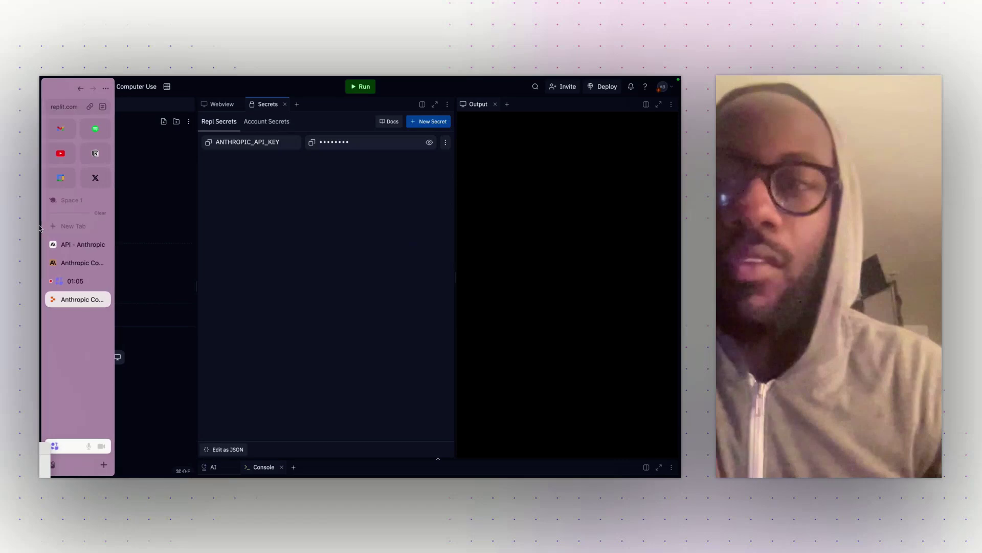
# Review the four API keys in the Anthropic Console, then return to Replit's Secrets pane
pyautogui.click(73, 263)
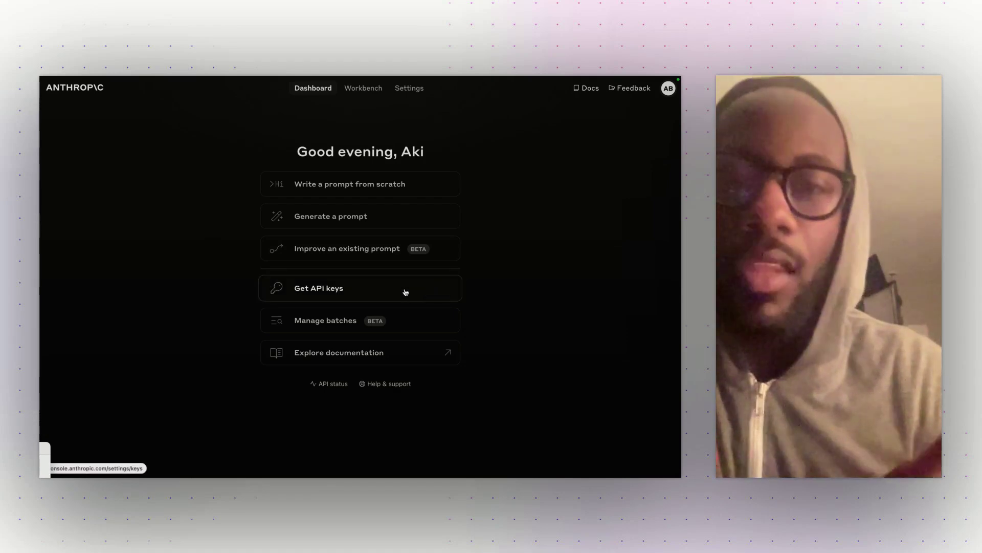
pyautogui.click(405, 292)
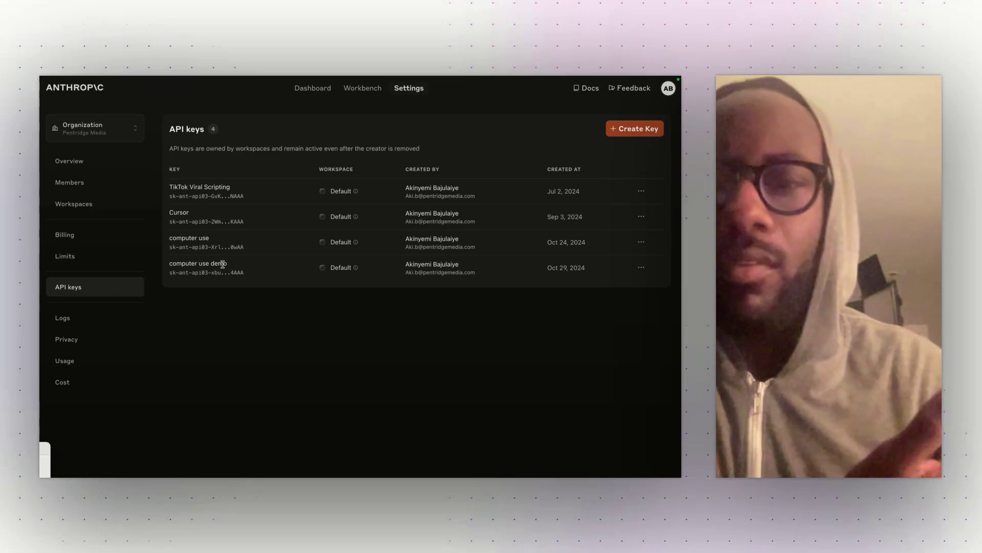
pyautogui.moveTo(41, 184)
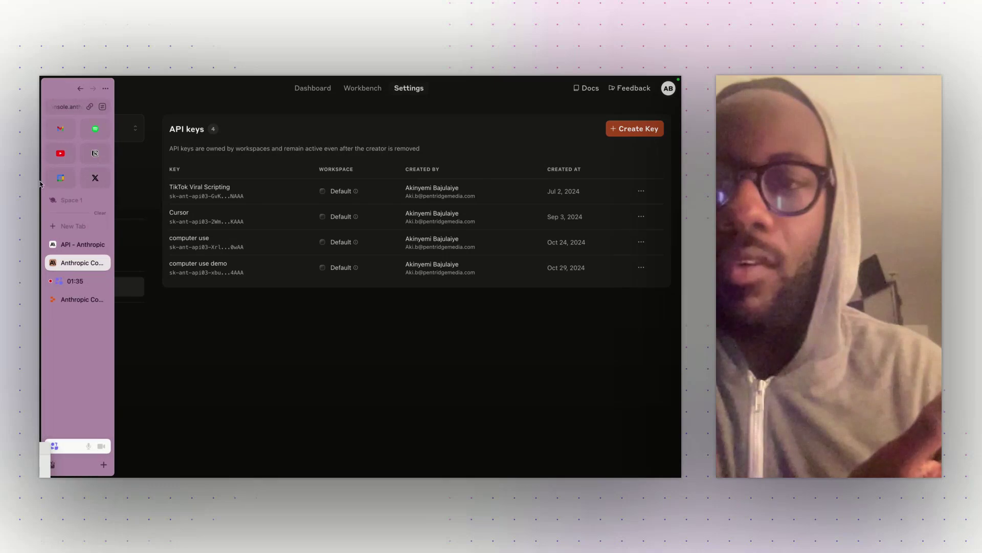
pyautogui.click(74, 301)
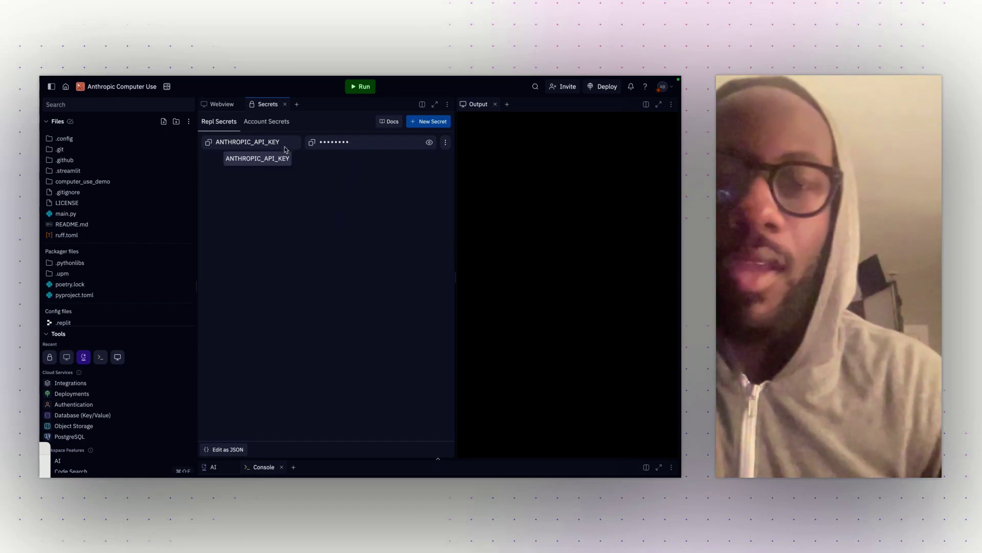
# Switch the Replit workspace to the Webview preview pane
pyautogui.click(225, 104)
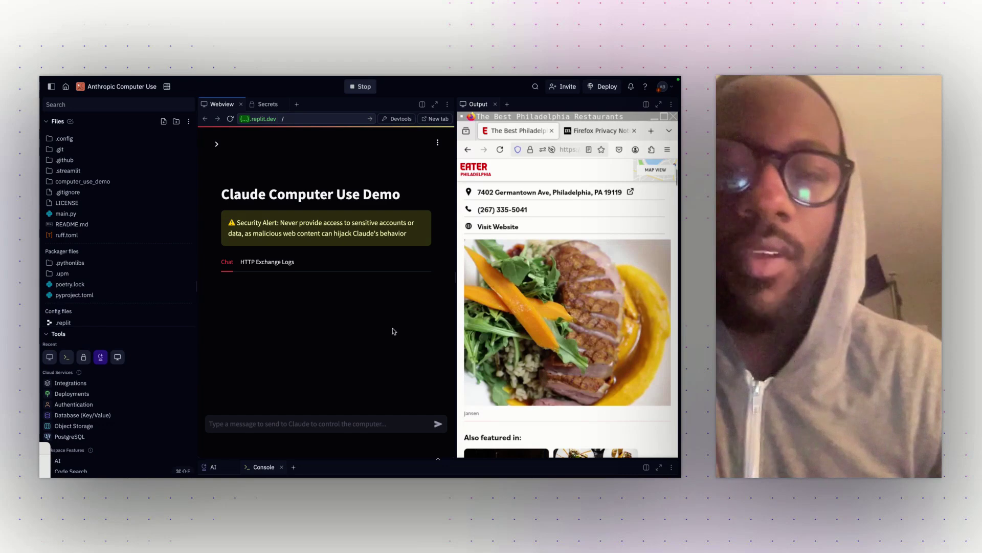
# Ask the agent to go to youtube.com and identify three top 2024 US presidential election interviews
pyautogui.click(330, 423)
pyautogui.write('can you go to y')
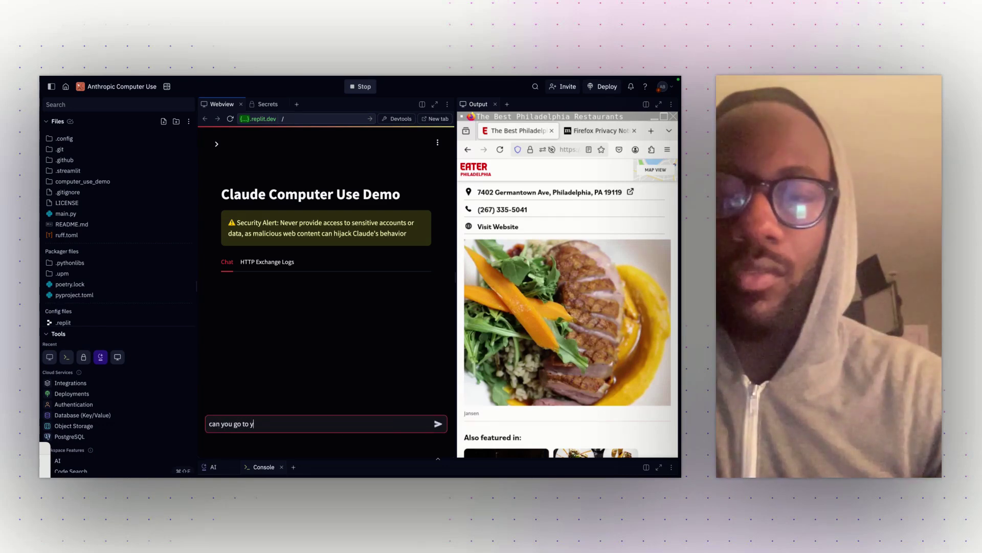
pyautogui.write('outube.com,')
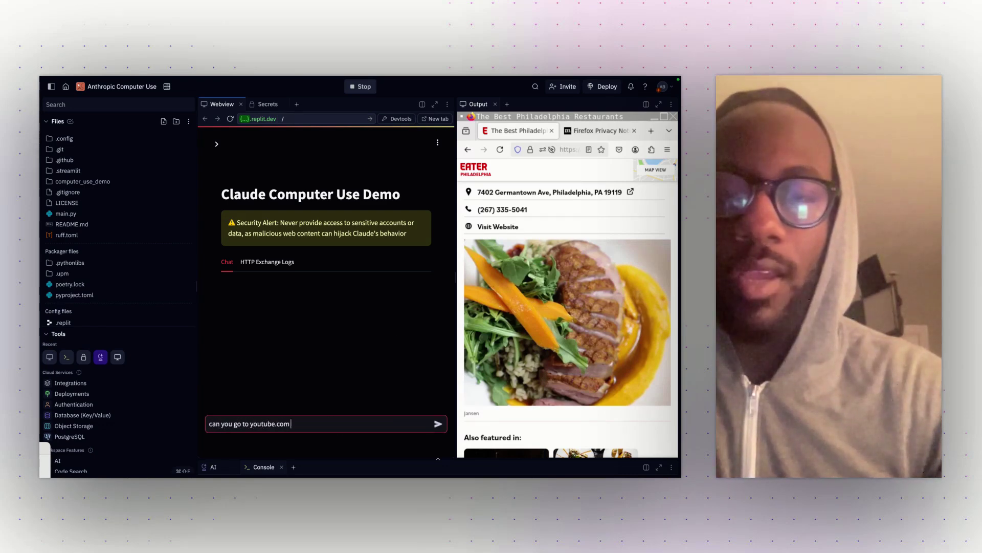
pyautogui.press('BackSpace')
pyautogui.write(', d')
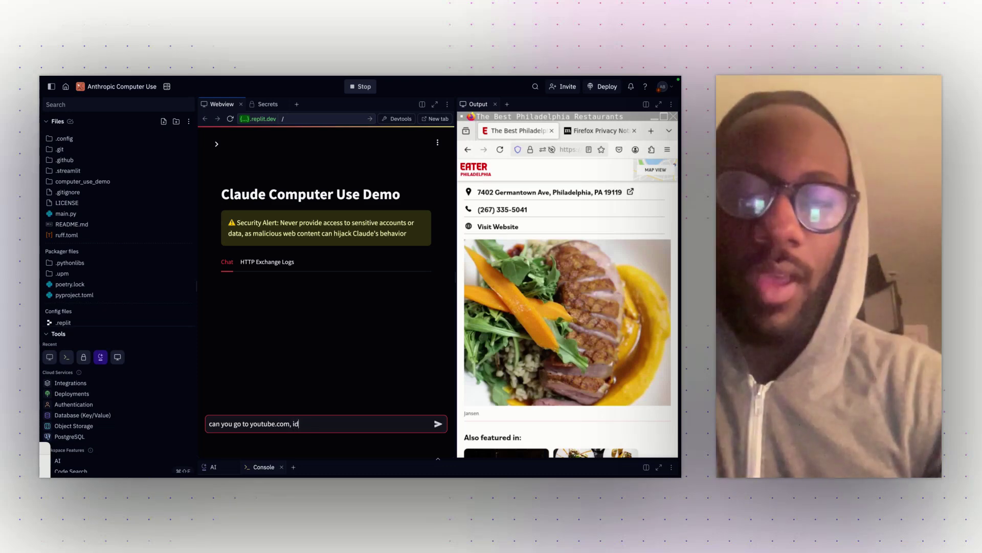
pyautogui.write('entify three top')
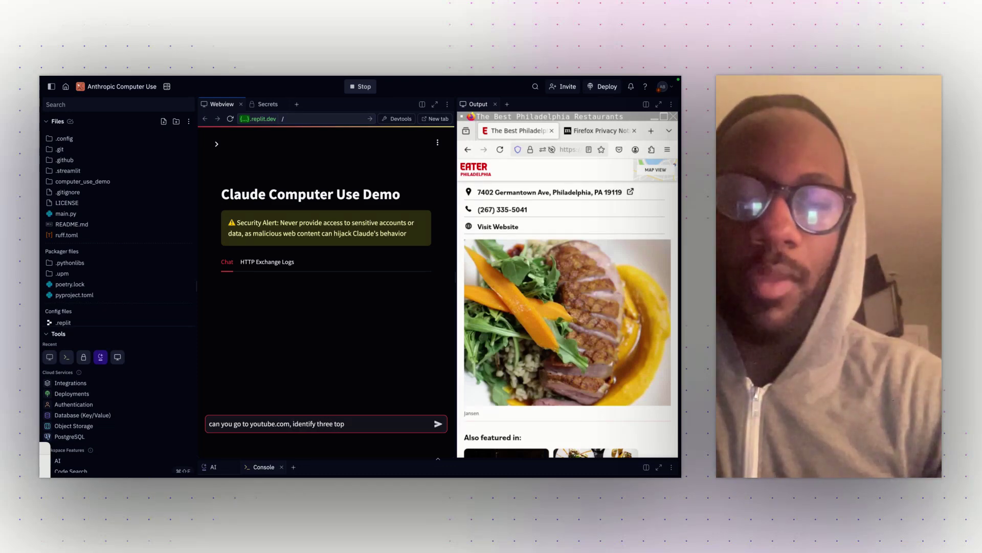
pyautogui.write(' interviews from the')
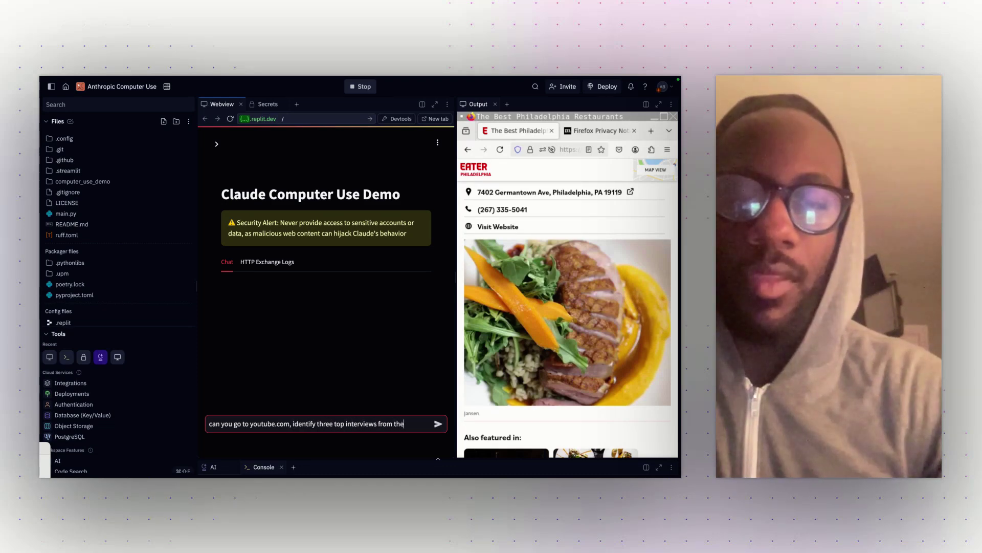
pyautogui.write(' 2024 pre')
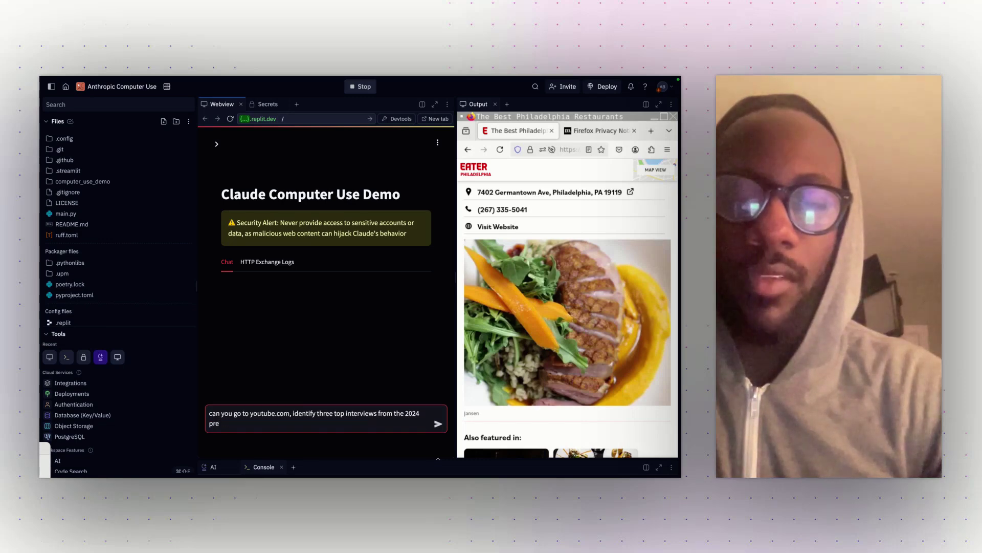
pyautogui.press('BackSpace')
pyautogui.press('BackSpace')
pyautogui.press('BackSpace')
pyautogui.write('US presiden')
pyautogui.press('BackSpace')
pyautogui.write('ential electo')
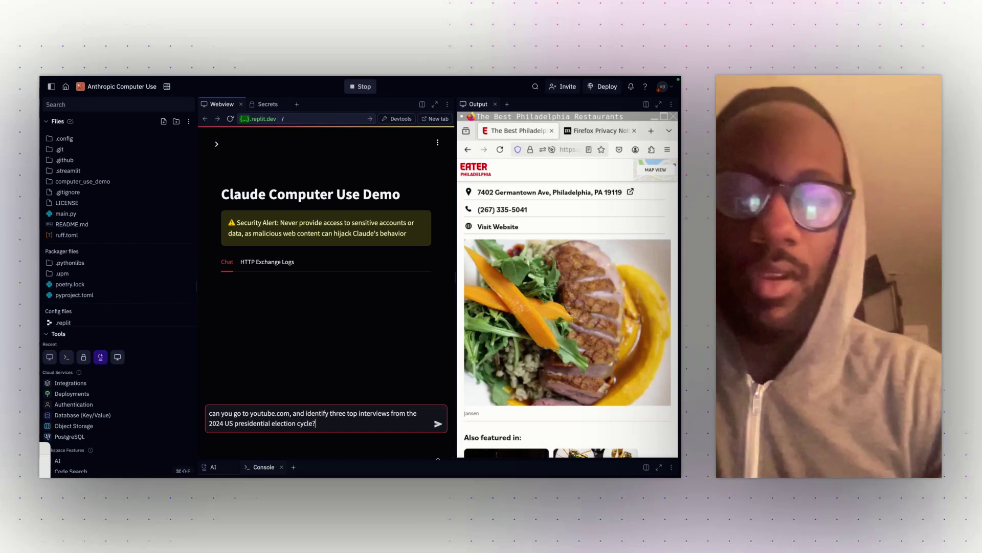
pyautogui.press('Return')
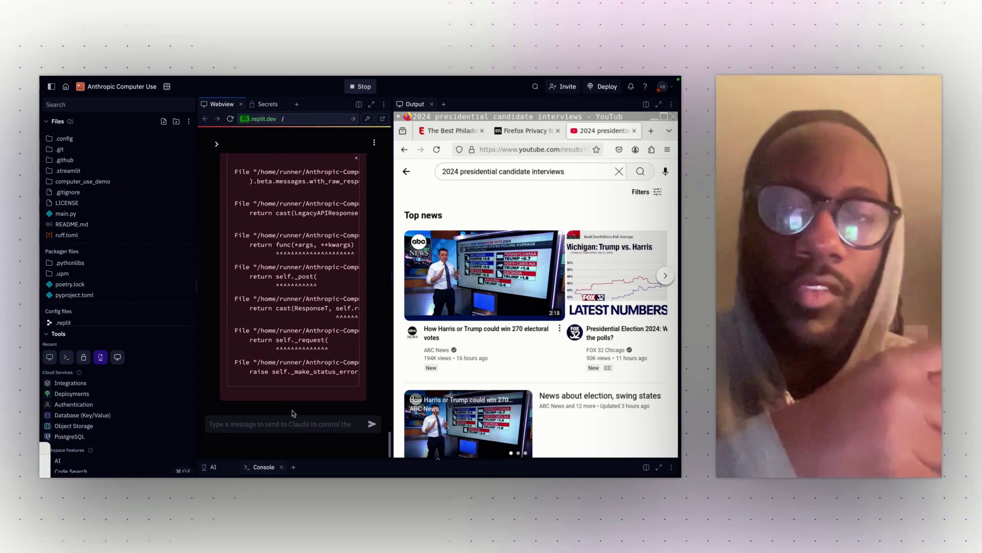
# Copy the error traceback from the chat and send it back to the agent
pyautogui.scroll(10, 303, 364)
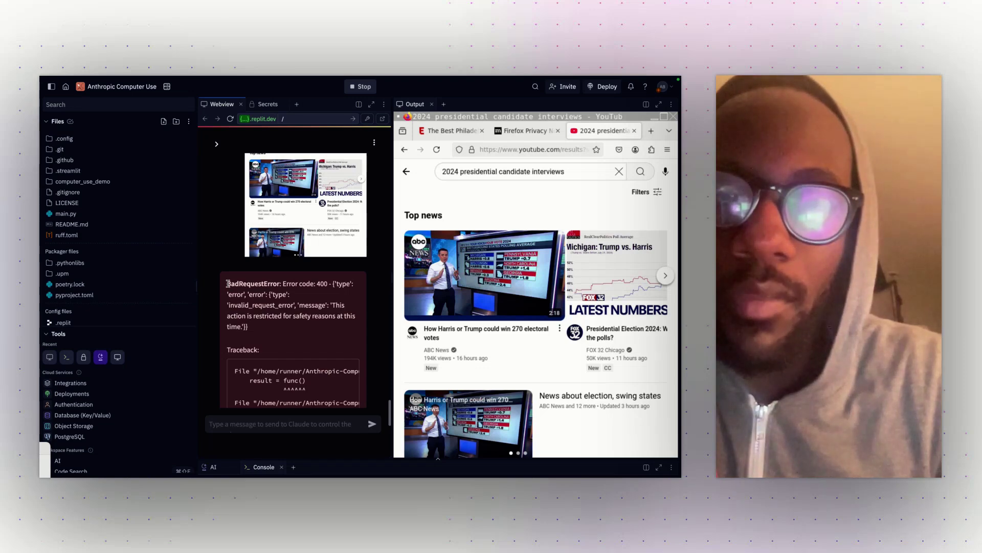
pyautogui.scroll(-8, 229, 283)
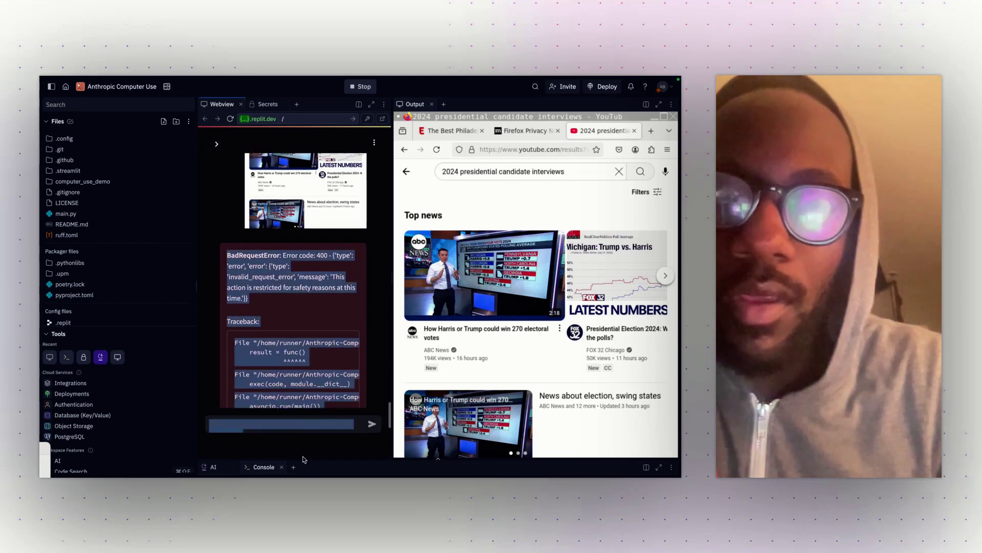
pyautogui.tripleClick(351, 391)
pyautogui.hotkey('ctrl', 'c')
pyautogui.click(314, 420)
pyautogui.hotkey('ctrl', 'v')
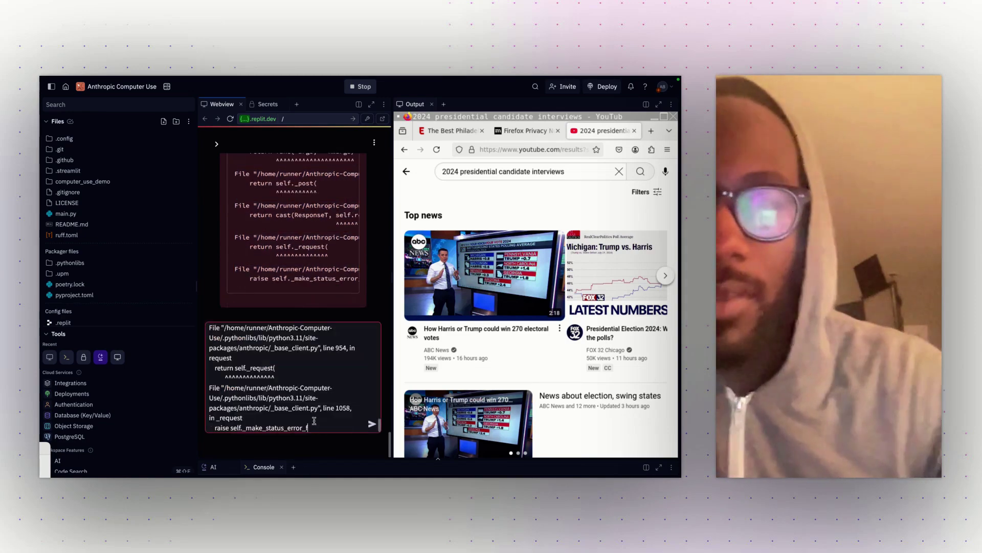
pyautogui.press('Return')
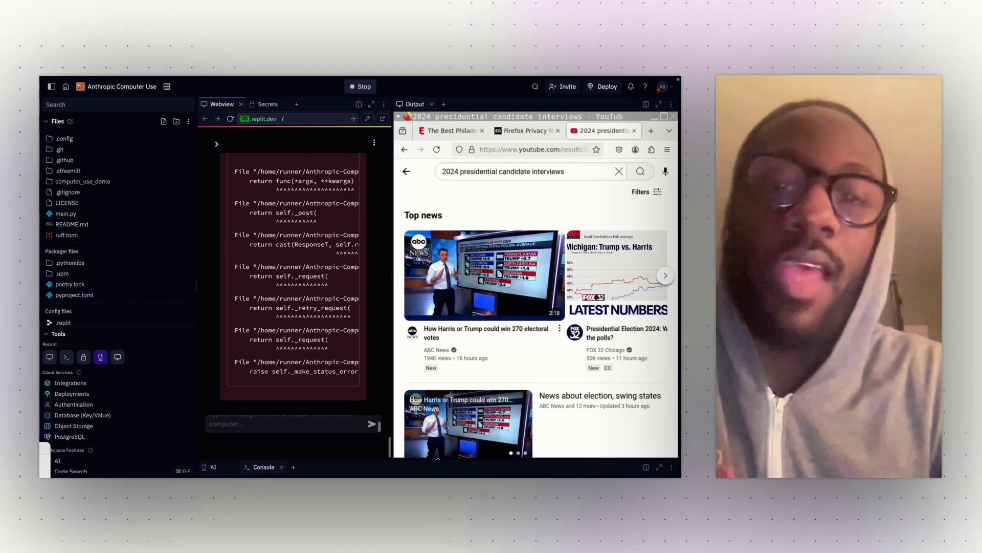
# Restart the Computer Use app with the Stop/Run button
pyautogui.scroll(10, 278, 350)
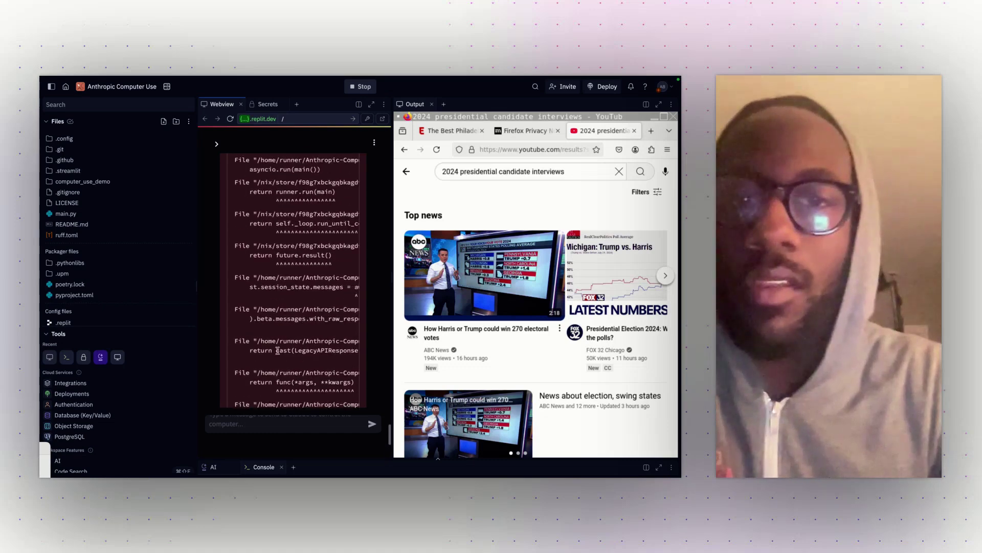
pyautogui.scroll(-5, 277, 350)
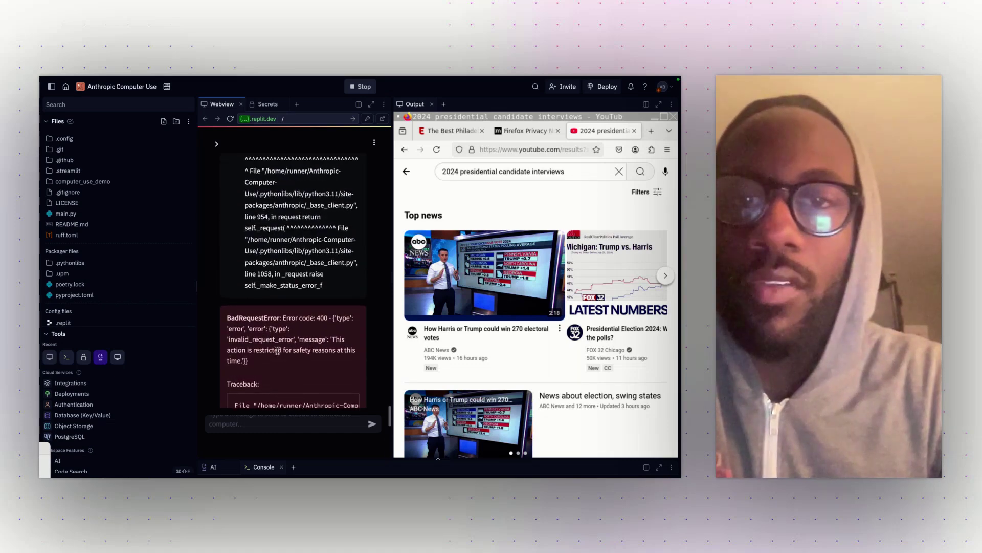
pyautogui.click(305, 420)
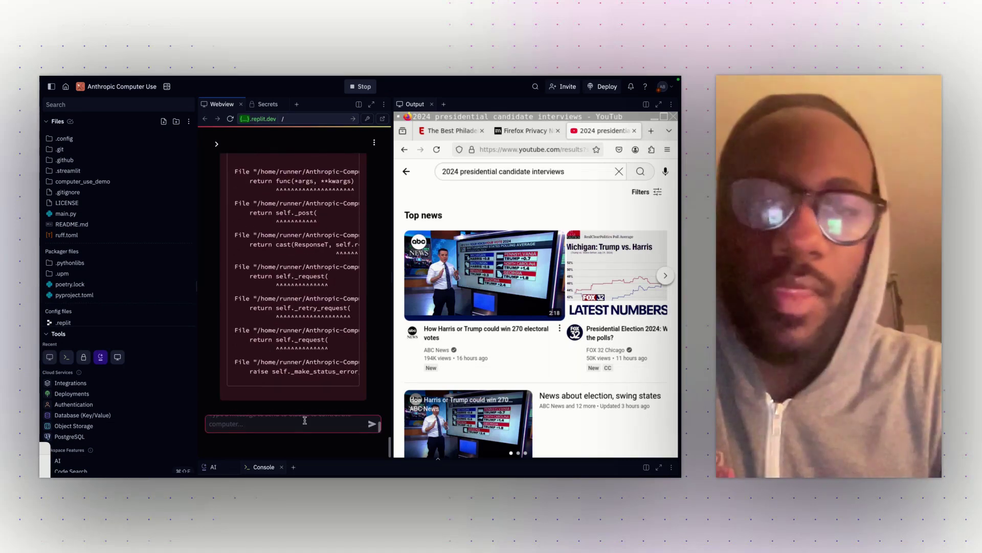
pyautogui.click(364, 88)
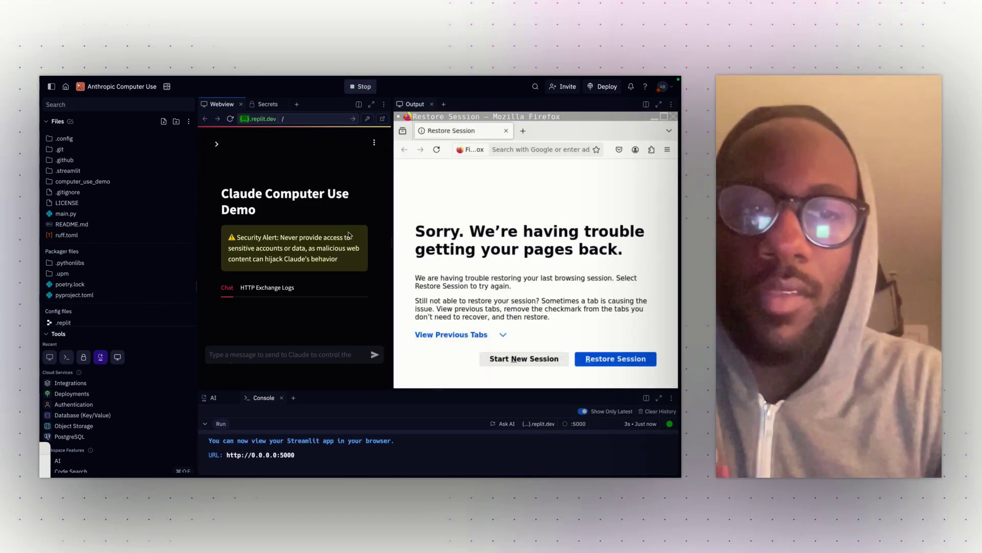
# Start a fresh Firefox session and ask the agent for YouTube's top 3 US presidential election cycle videos
pyautogui.click(524, 358)
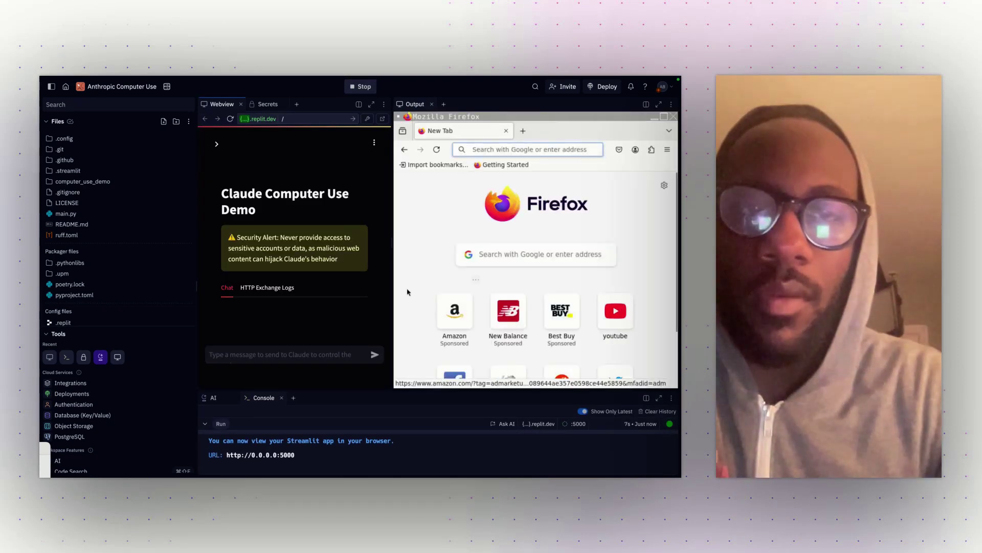
pyautogui.click(286, 354)
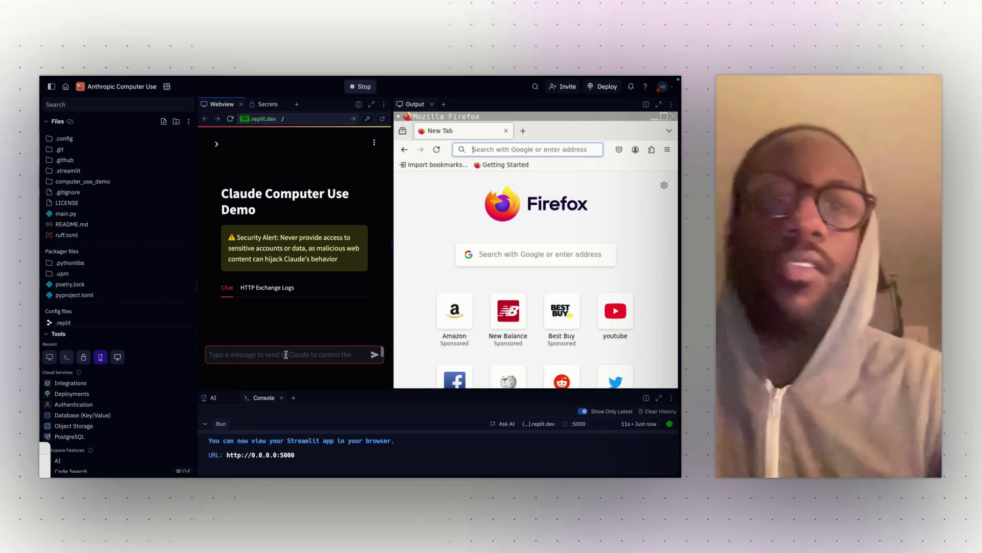
pyautogui.write('can you go to o')
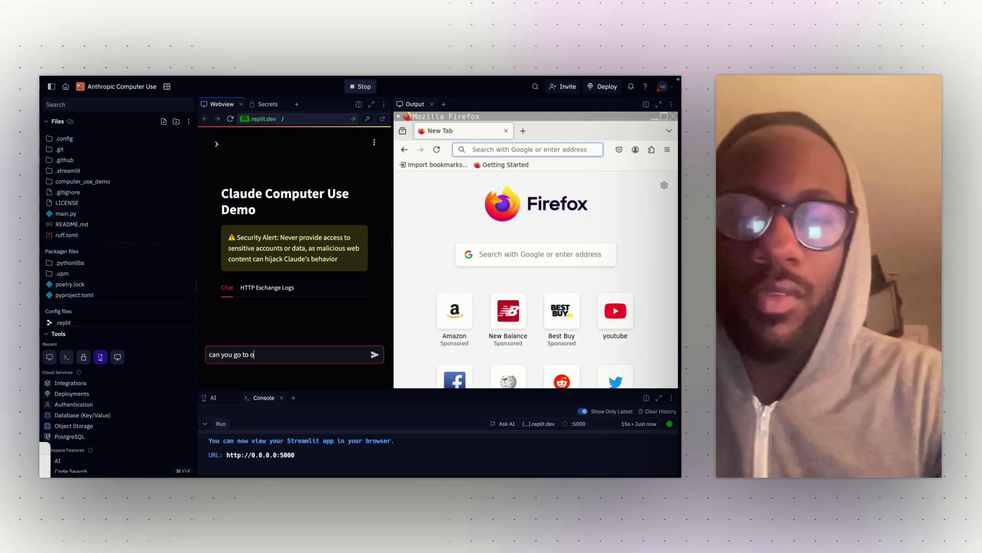
pyautogui.press('BackSpace')
pyautogui.write('youtube and pull u')
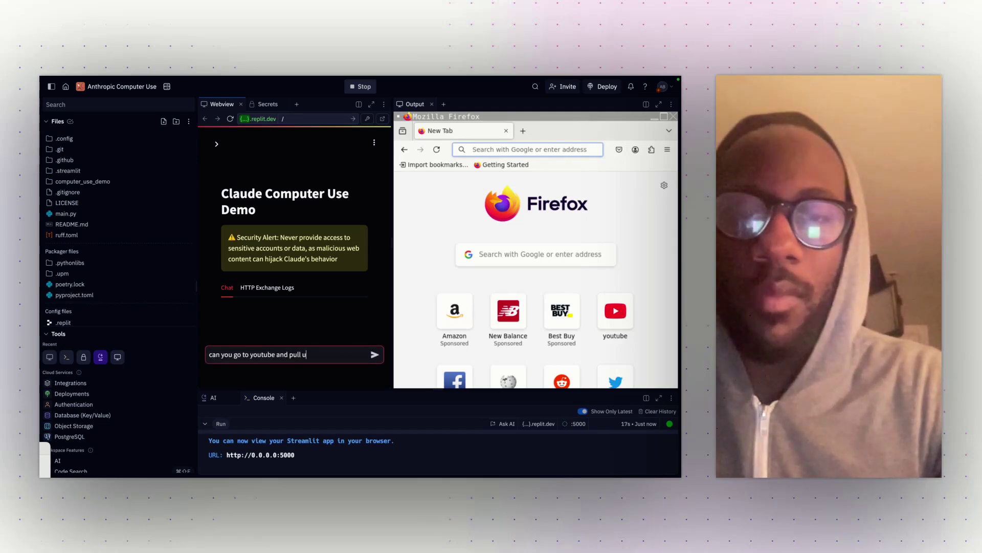
pyautogui.write('p the top 3 videos from the')
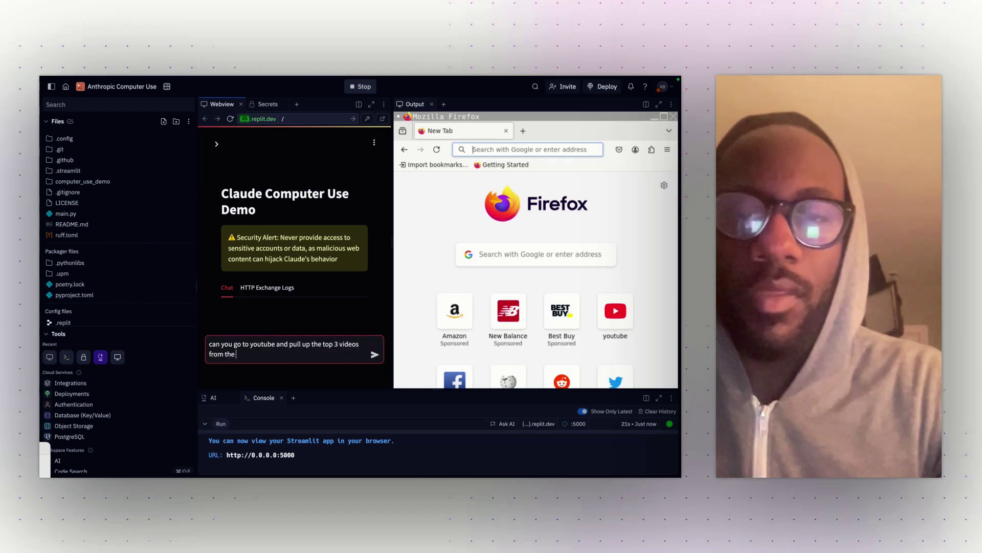
pyautogui.write(' US presidenti')
pyautogui.write('al electio')
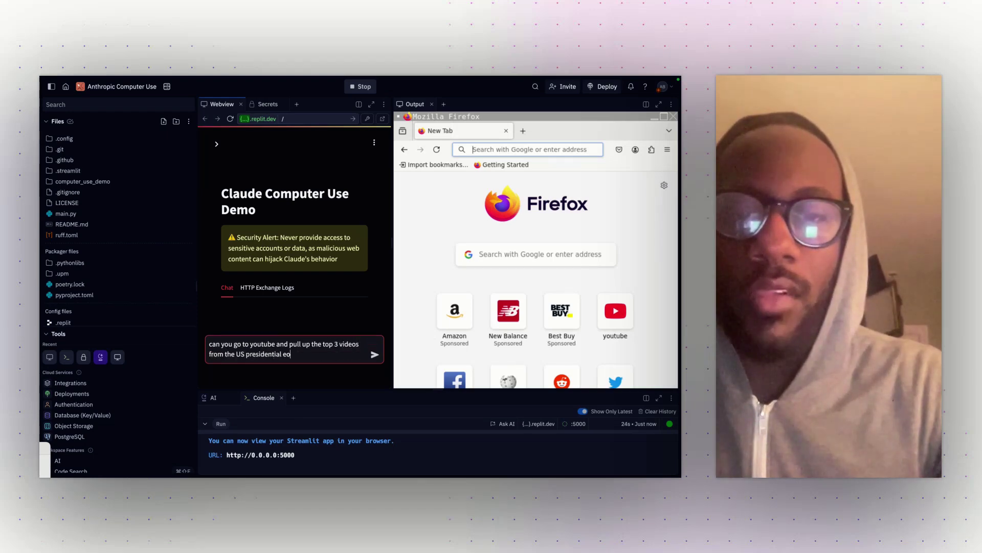
pyautogui.press('BackSpace')
pyautogui.write('lection cy')
pyautogui.write('cle')
pyautogui.press('Return')
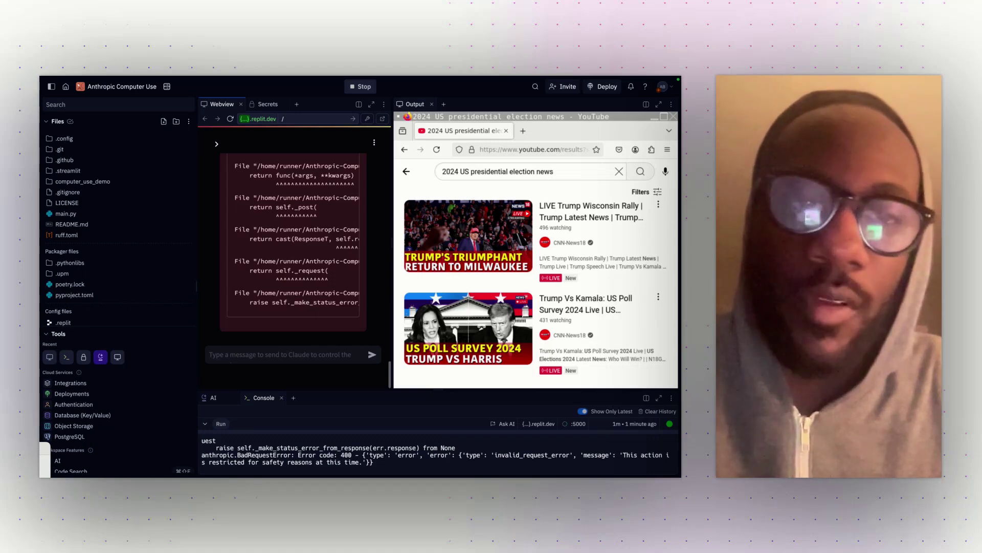
# Send the request for Q3's top stocks and scroll through Claude's answer on Groupon, Tilray, U.S. Cellular, AEM, MATX
pyautogui.write('y')
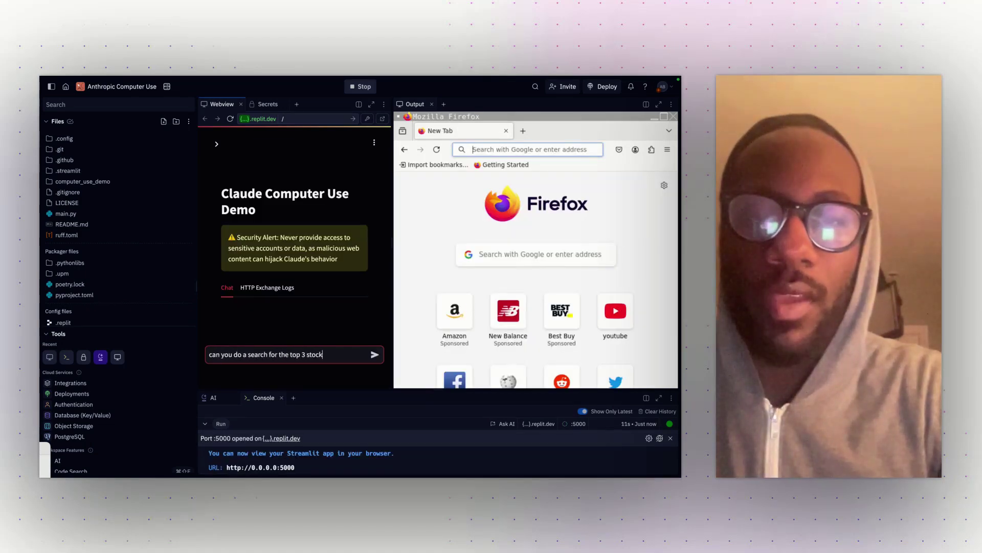
pyautogui.write(' Q3')
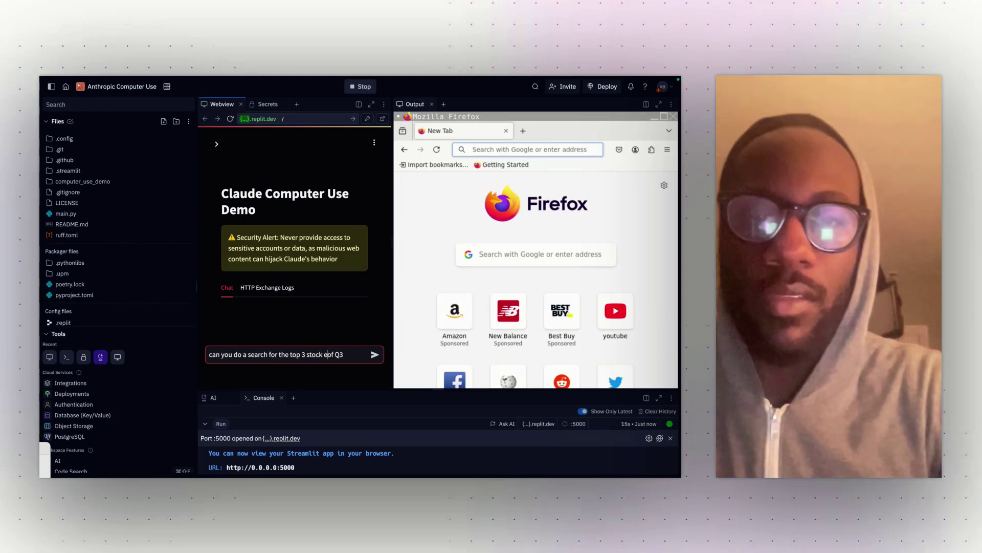
pyautogui.write(' and summarize them')
pyautogui.press('Return')
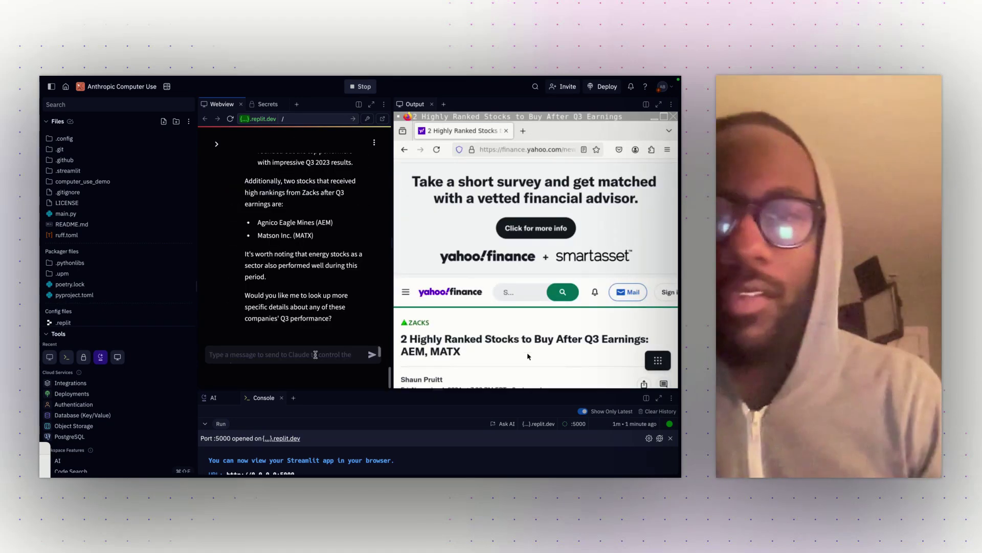
pyautogui.scroll(8, 261, 250)
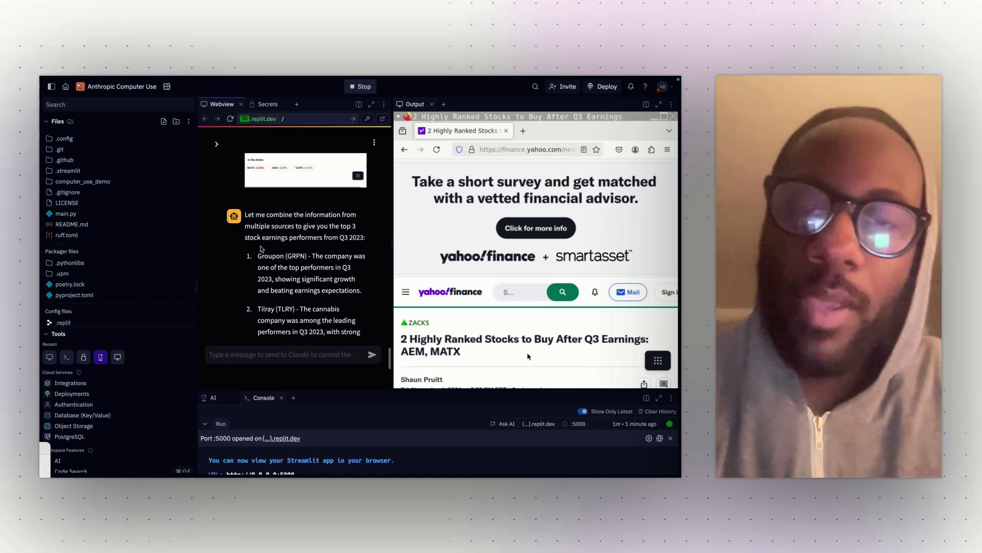
pyautogui.scroll(-1, 260, 249)
pyautogui.scroll(-1, 260, 250)
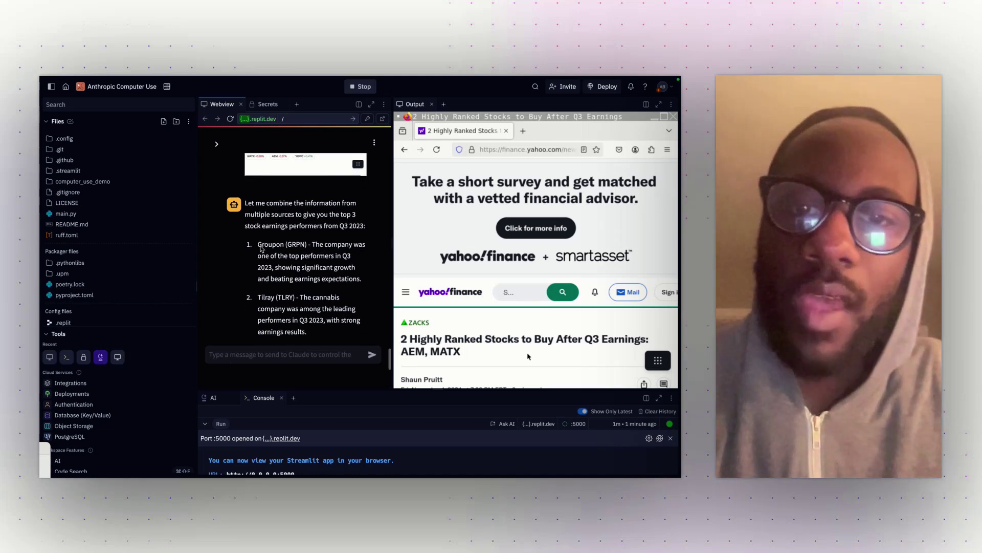
pyautogui.scroll(-2, 260, 250)
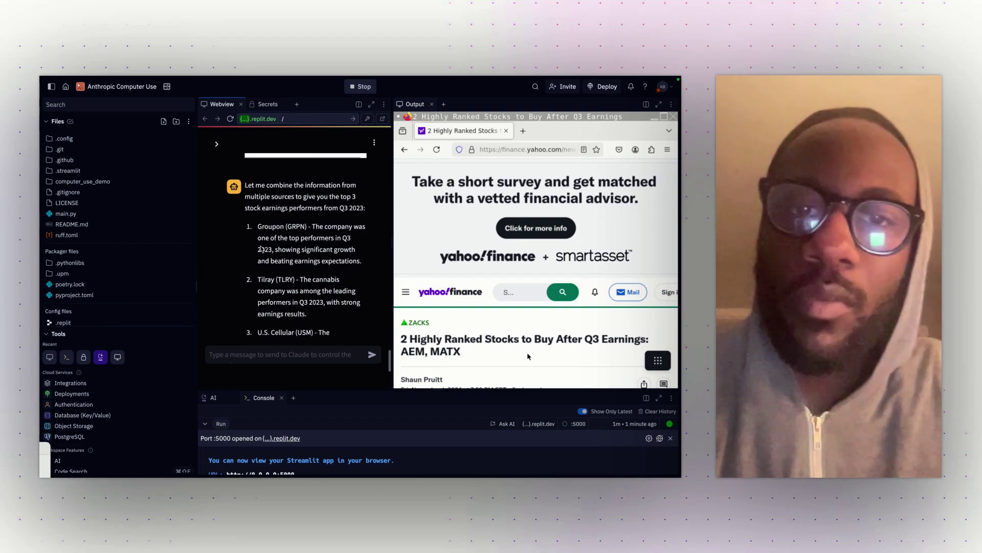
pyautogui.scroll(-2, 261, 249)
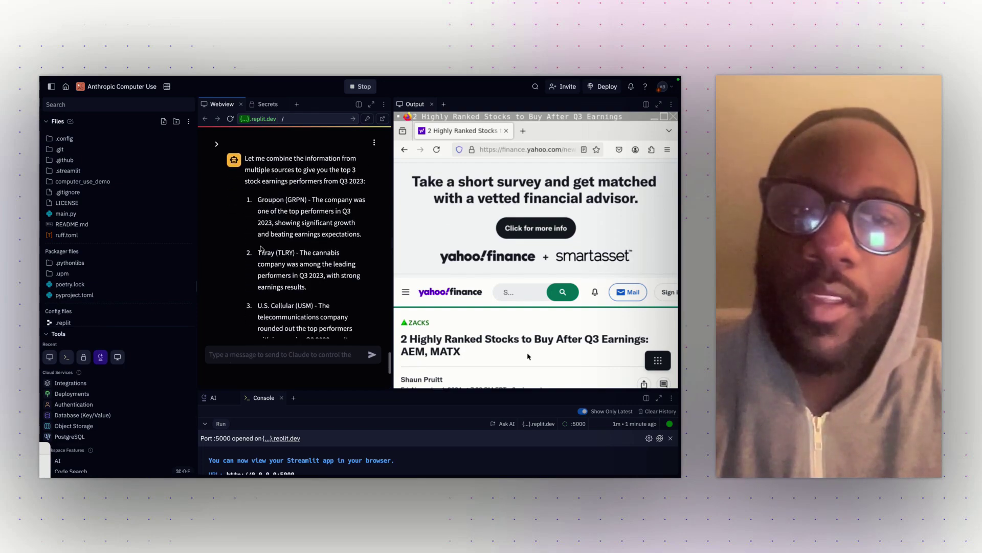
pyautogui.scroll(-5, 260, 249)
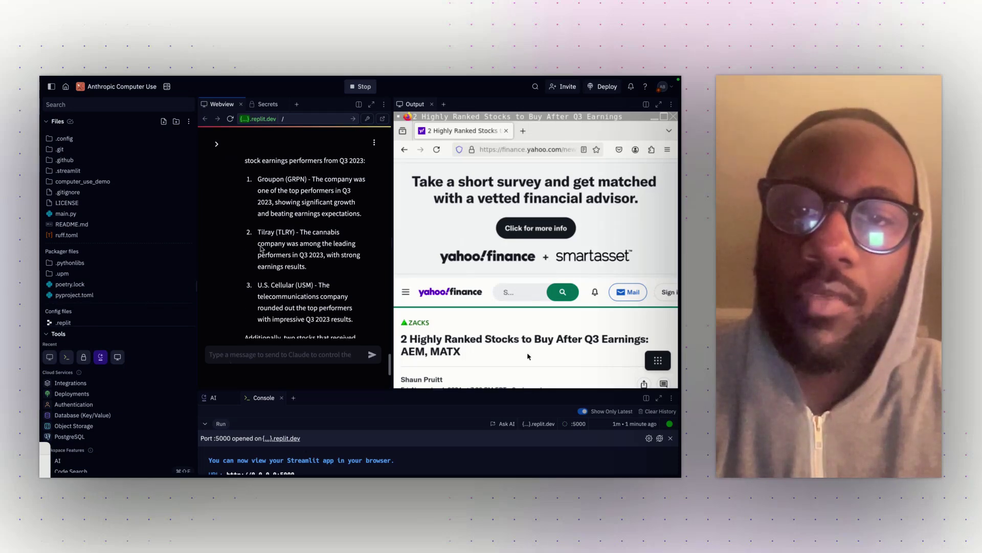
pyautogui.scroll(-3, 260, 249)
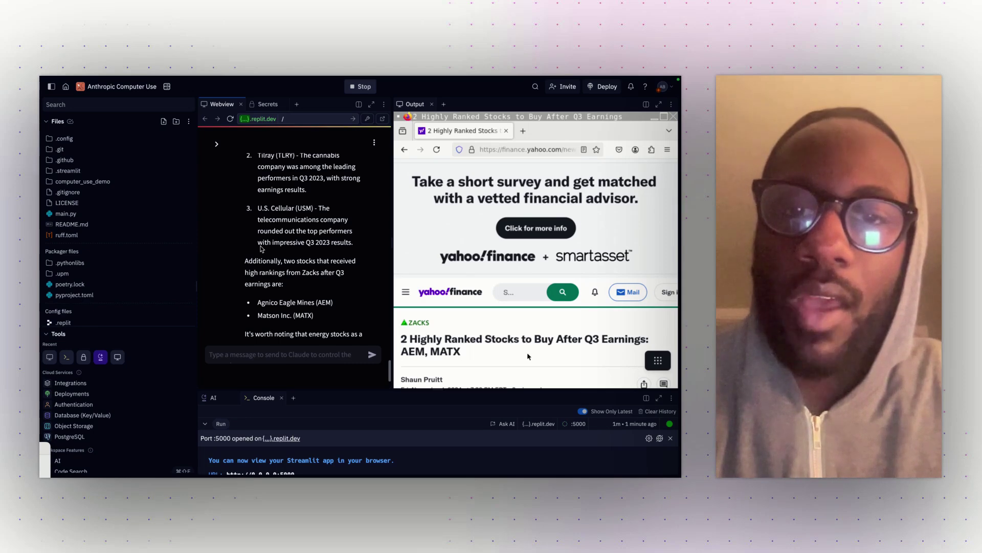
pyautogui.scroll(-6, 260, 249)
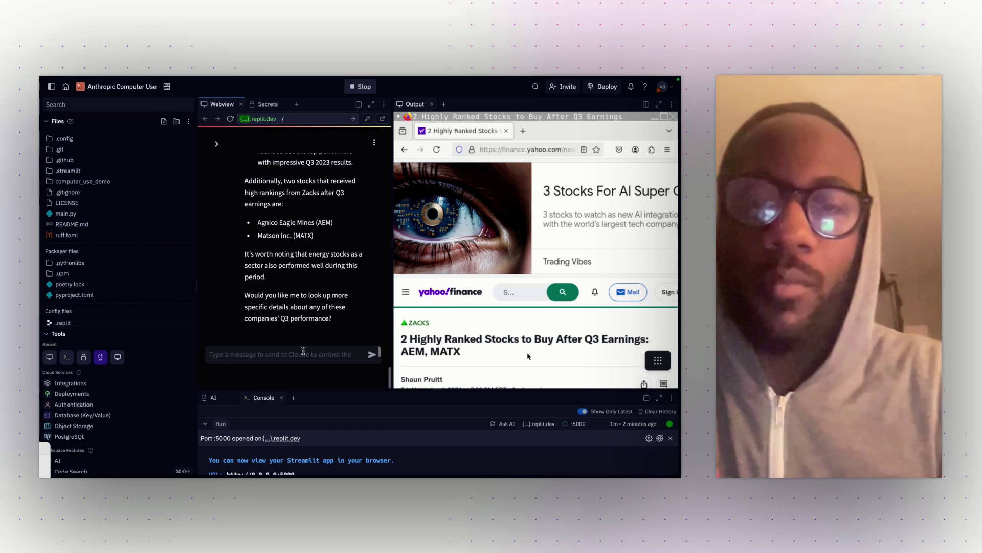
# Ask Claude: 'can you research on what the future guidance was for the stocks you mentioned?'
pyautogui.click(303, 352)
pyautogui.write('can you ')
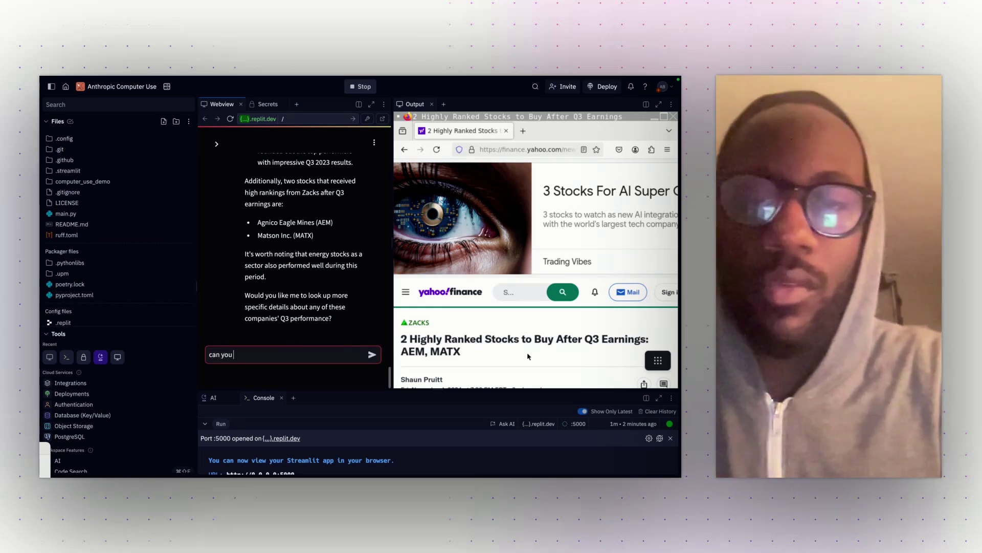
pyautogui.write('research on what the futur')
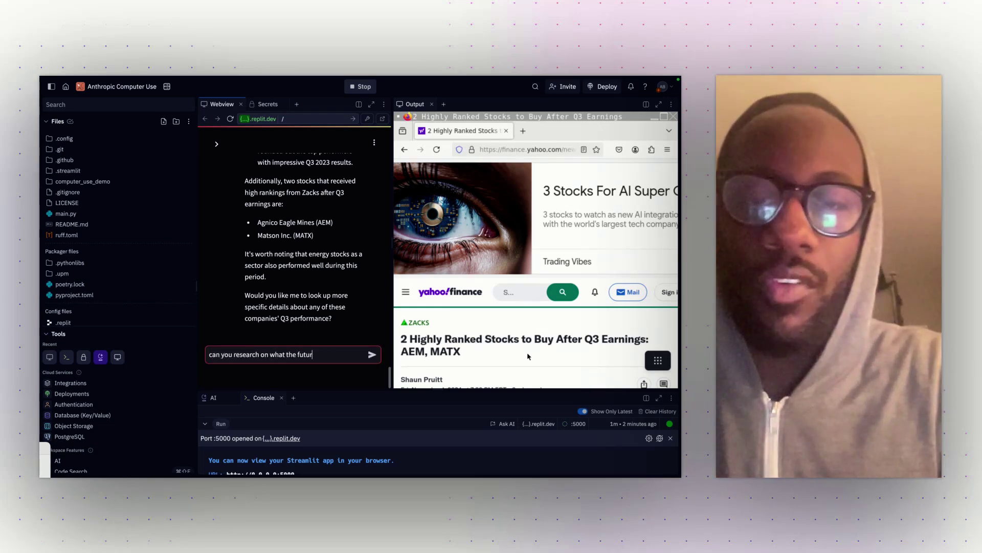
pyautogui.write('e guidance was for')
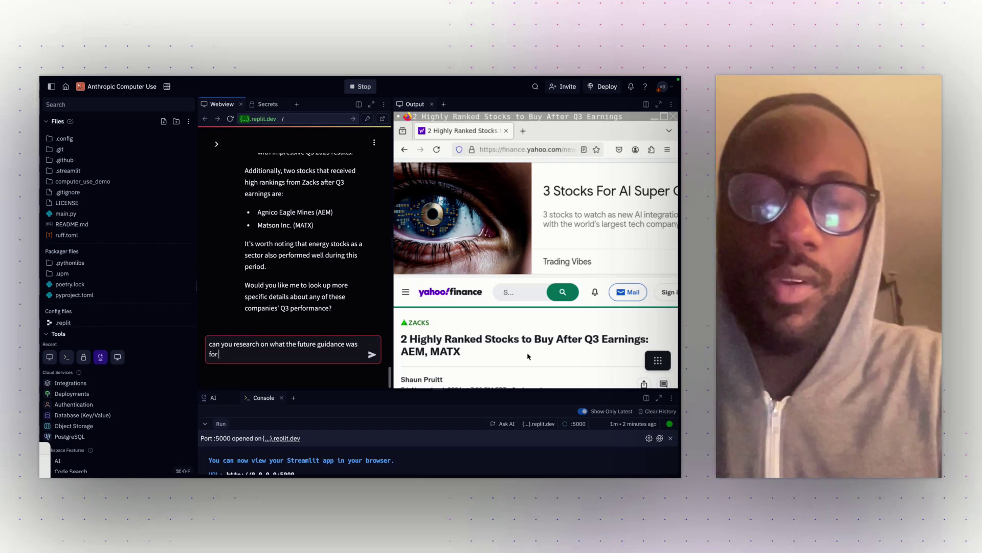
pyautogui.write(' the stocks you mentioned?')
pyautogui.press('Return')
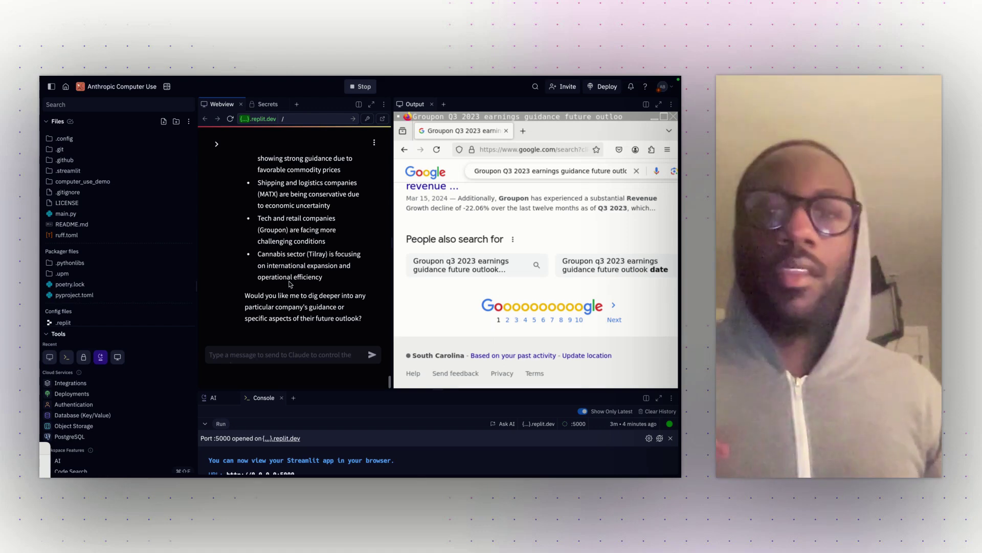
pyautogui.scroll(10, 290, 285)
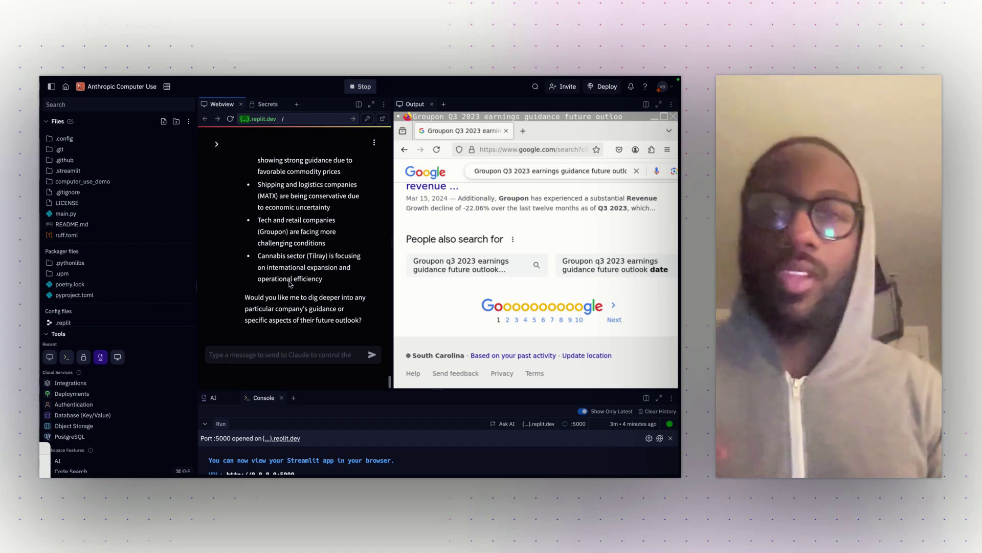
pyautogui.scroll(10, 290, 284)
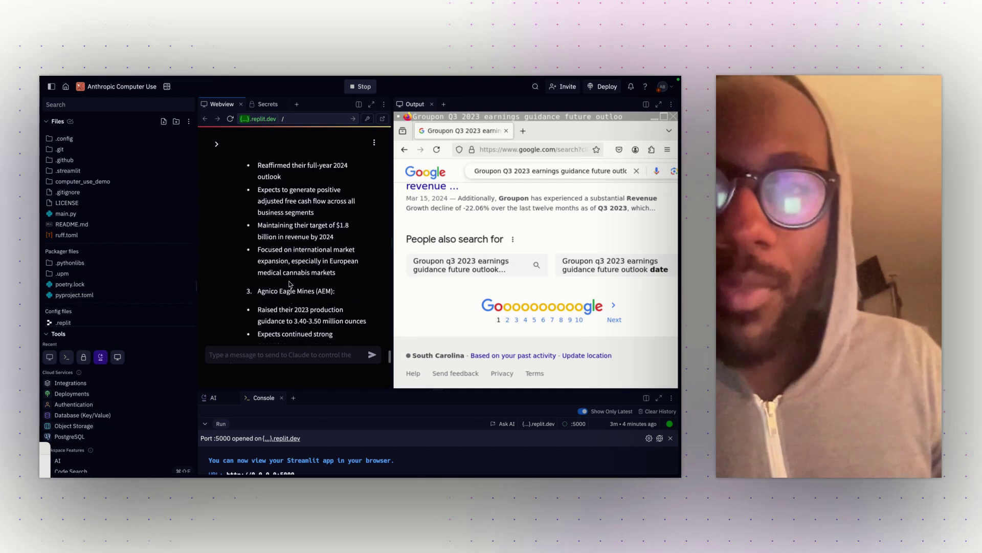
pyautogui.scroll(-8, 290, 285)
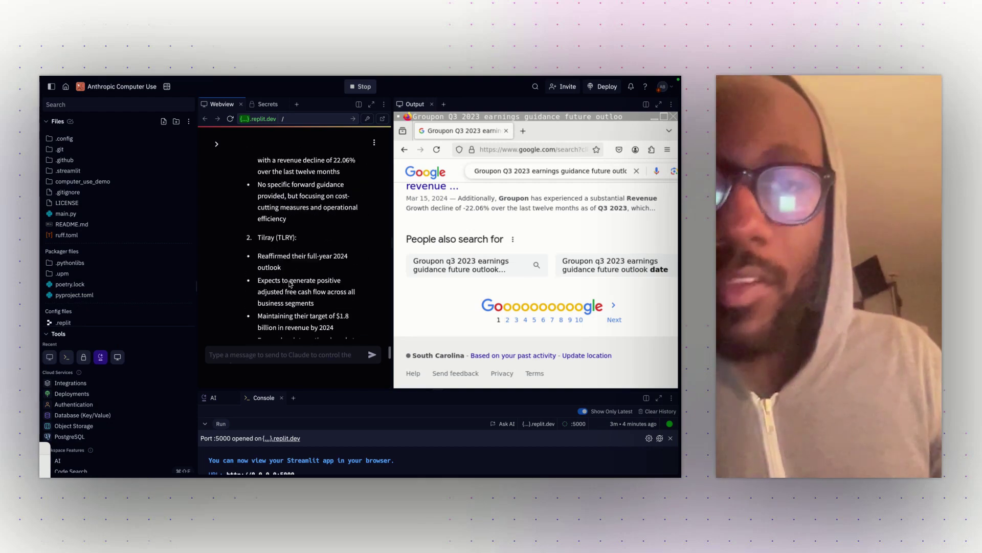
pyautogui.scroll(-5, 291, 284)
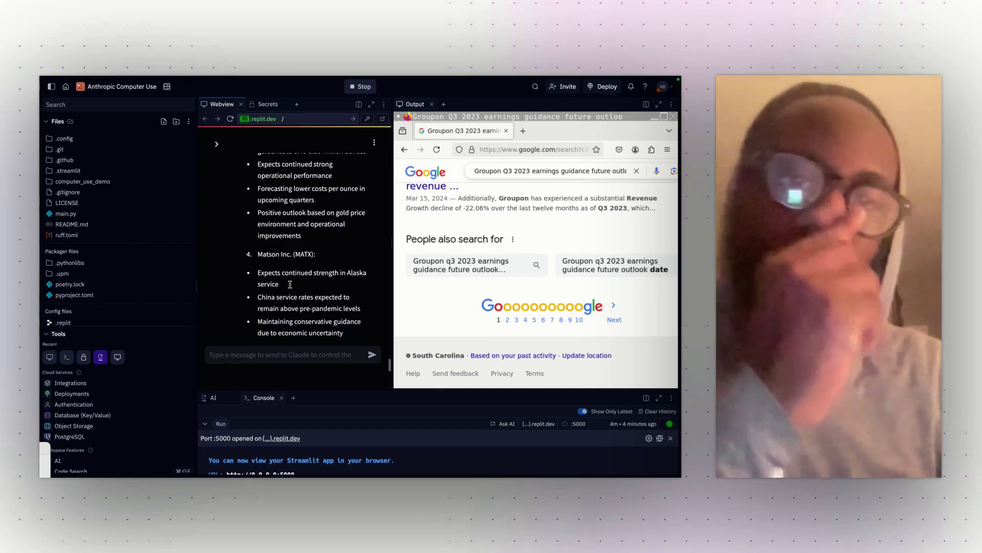
pyautogui.scroll(-3, 290, 284)
pyautogui.scroll(-5, 290, 284)
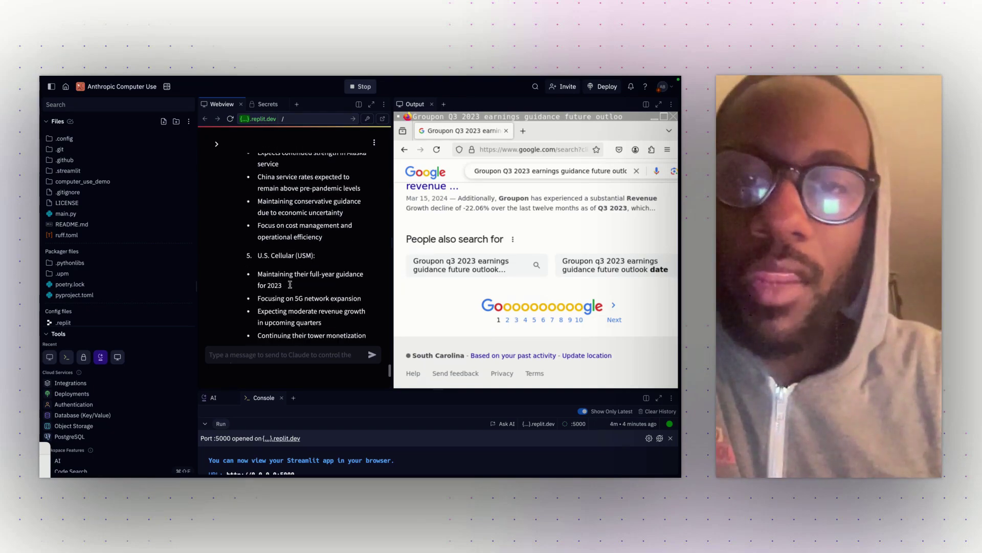
pyautogui.scroll(-4, 290, 285)
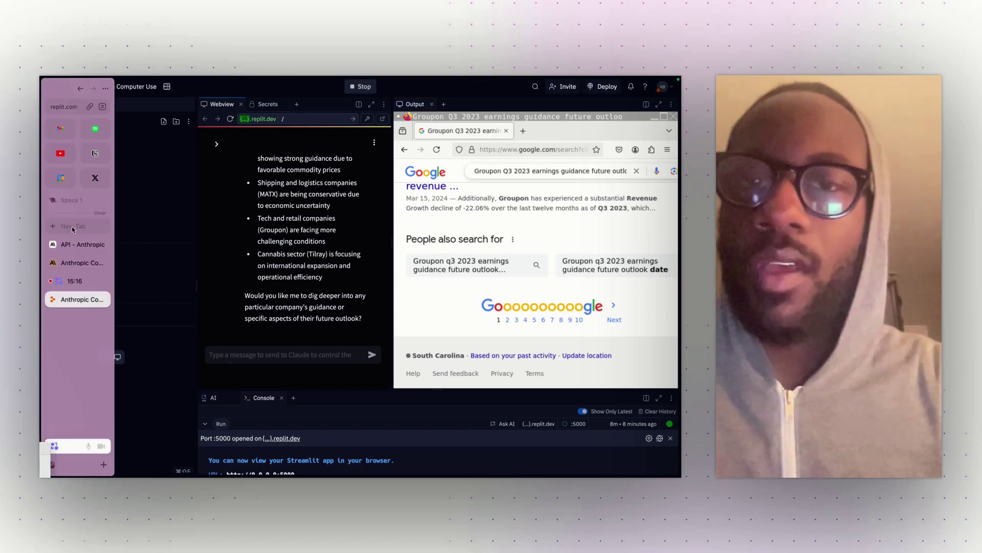
# In a new tab, search Google for 'google trends - ai agents'
pyautogui.click(73, 226)
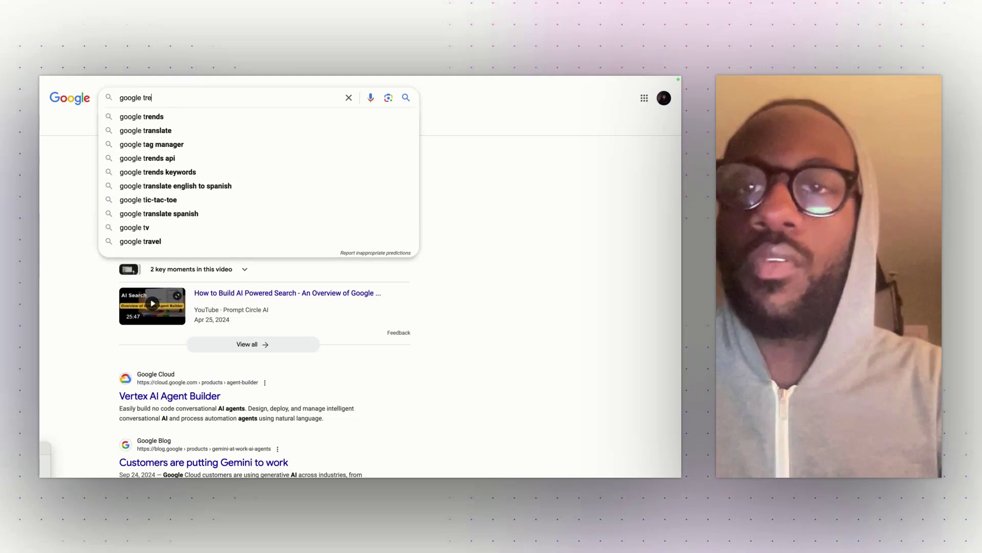
pyautogui.write('end')
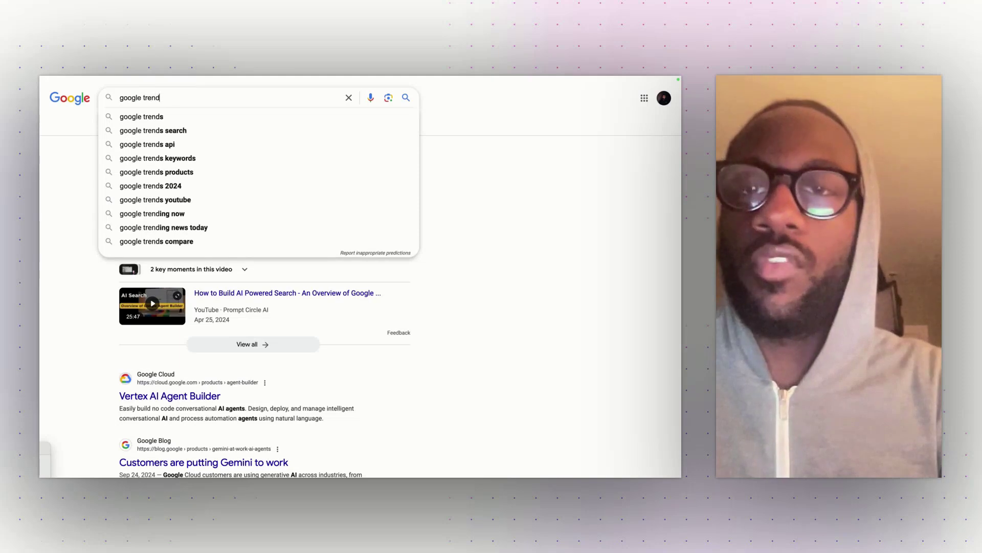
pyautogui.write('s - ai agent')
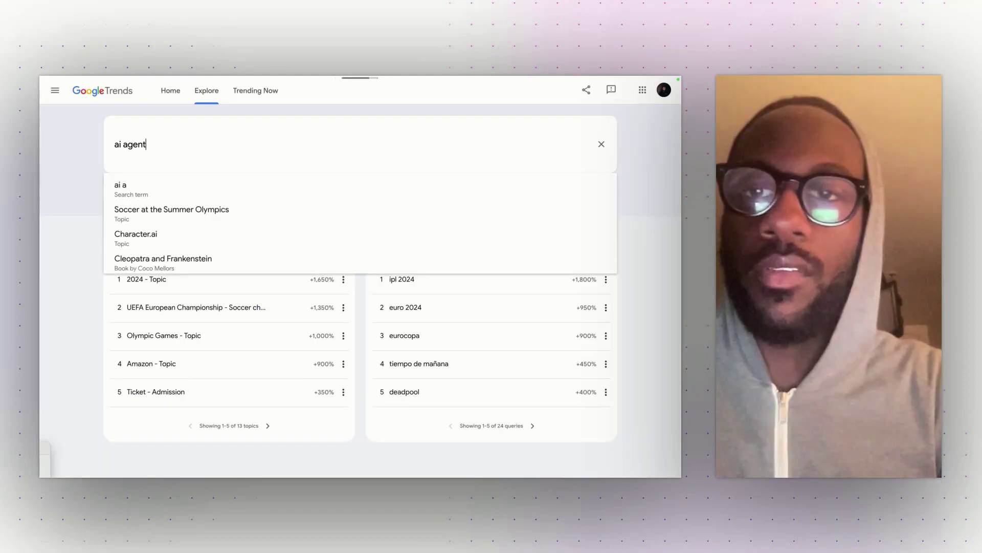
pyautogui.write('s')
pyautogui.press('Return')
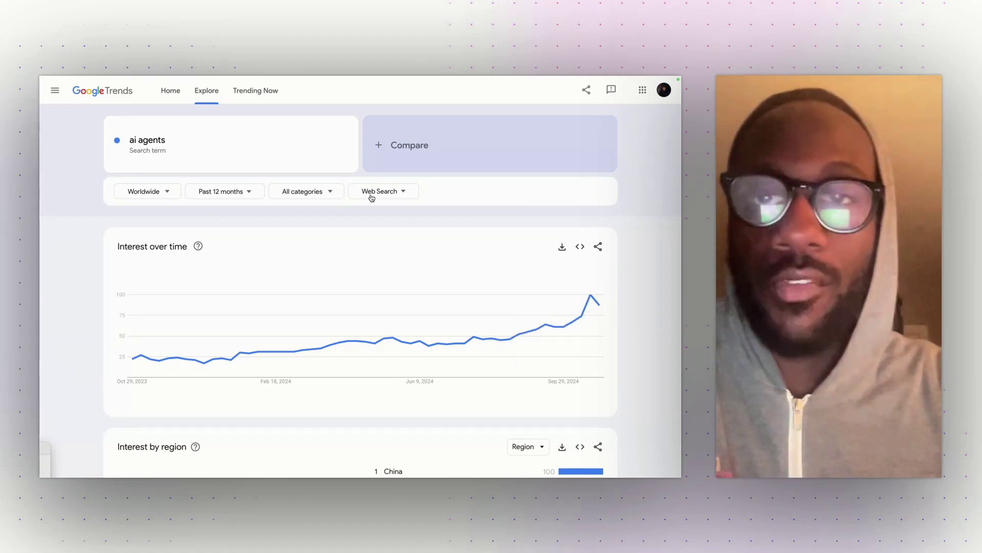
# Change the 'ai agents' chart time range from Past 12 months to Past 5 years
pyautogui.click(227, 190)
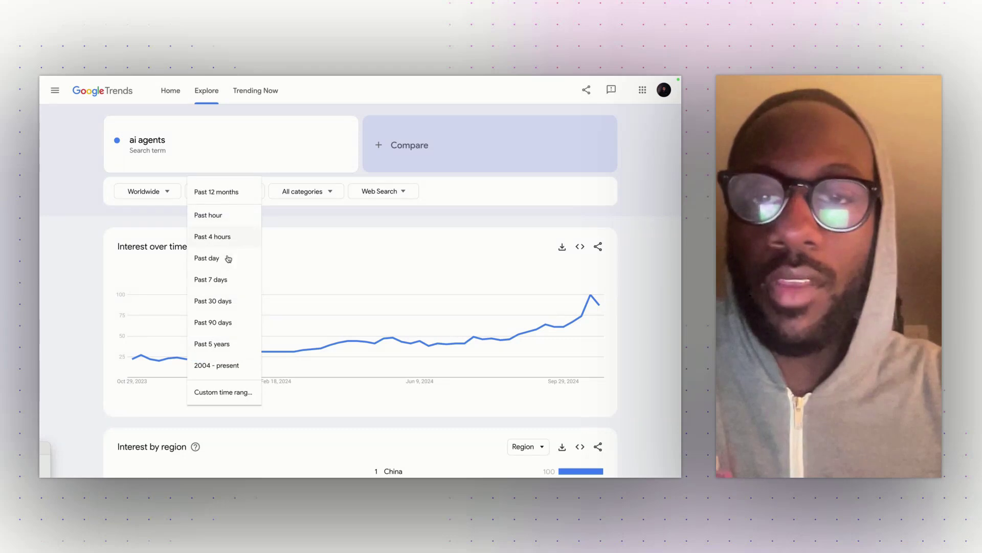
pyautogui.click(227, 344)
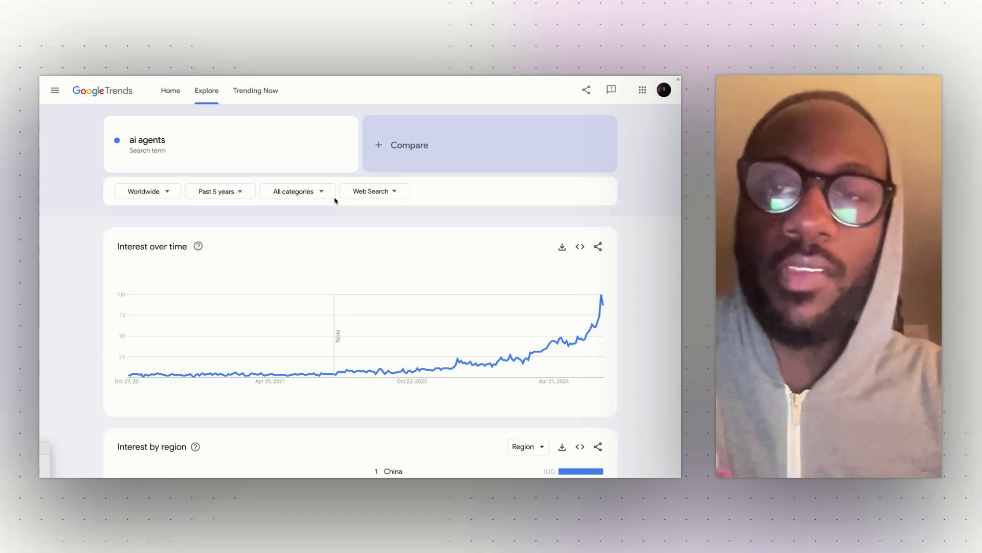
pyautogui.moveTo(188, 77)
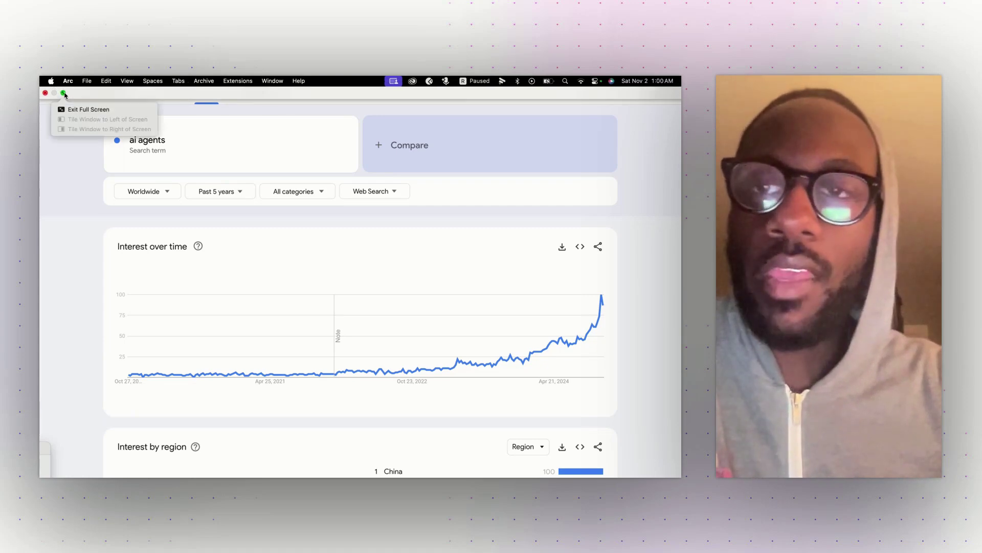
# Exit full screen, return Arc to the Replit Computer Use project, and nudge the window up-left
pyautogui.click(64, 93)
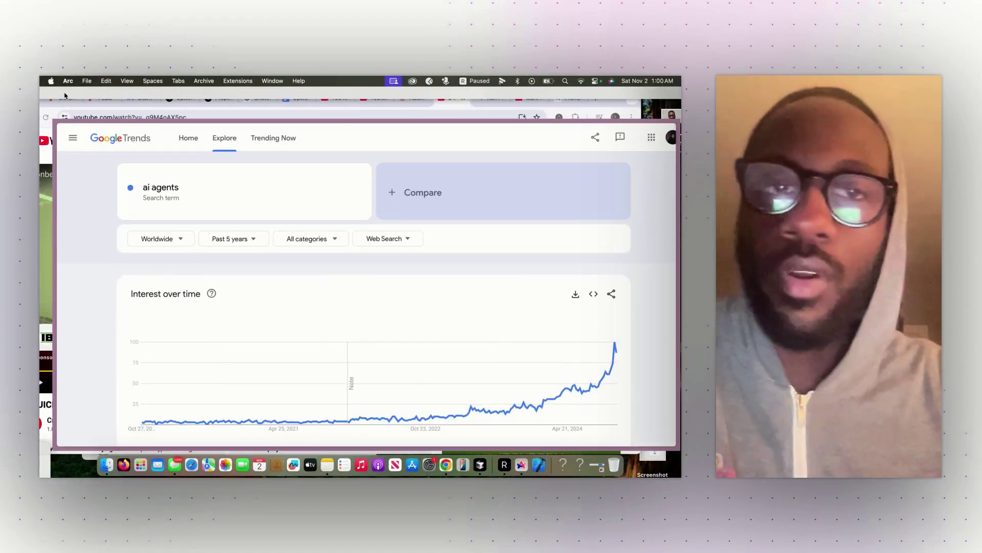
pyautogui.moveTo(52, 192)
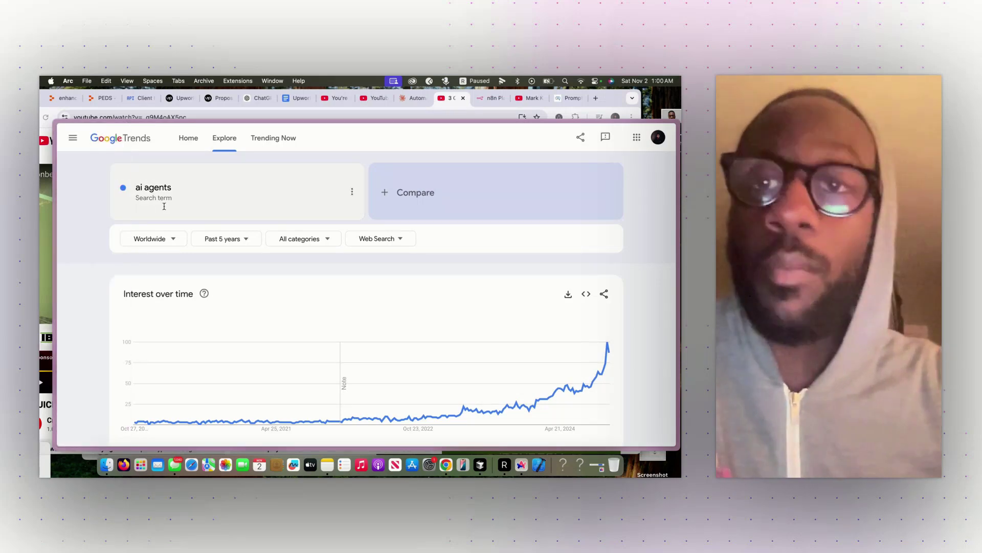
pyautogui.moveTo(50, 153)
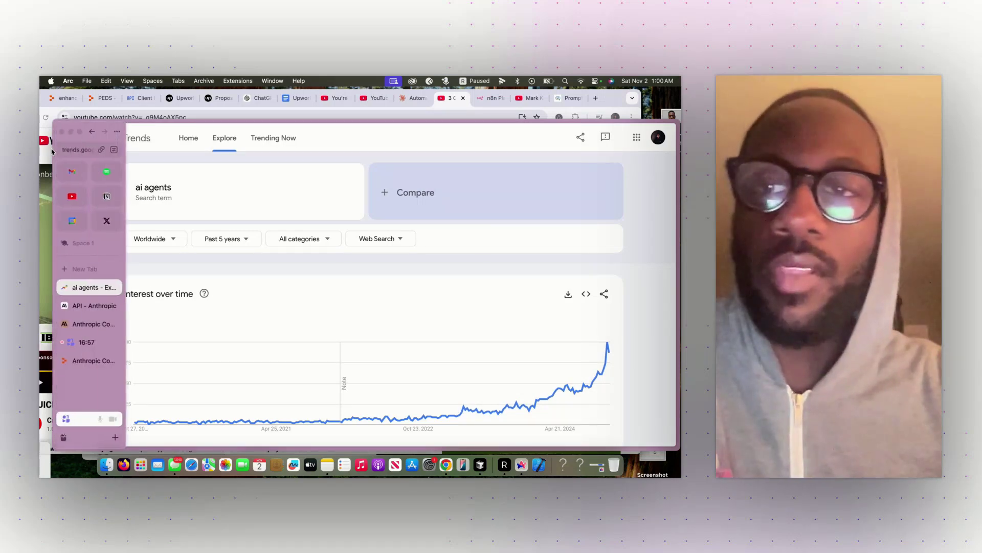
pyautogui.click(95, 360)
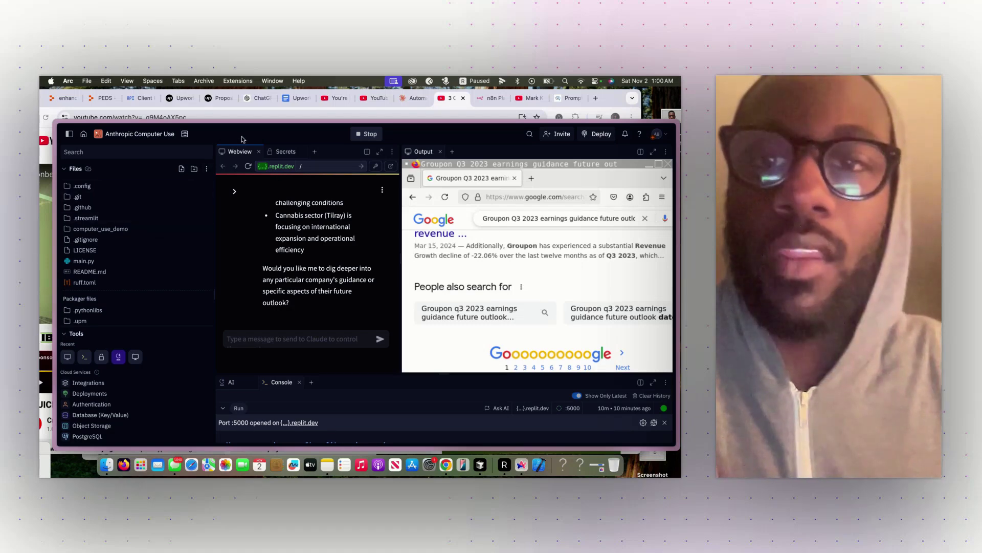
pyautogui.moveTo(243, 139); pyautogui.dragTo(230, 126)
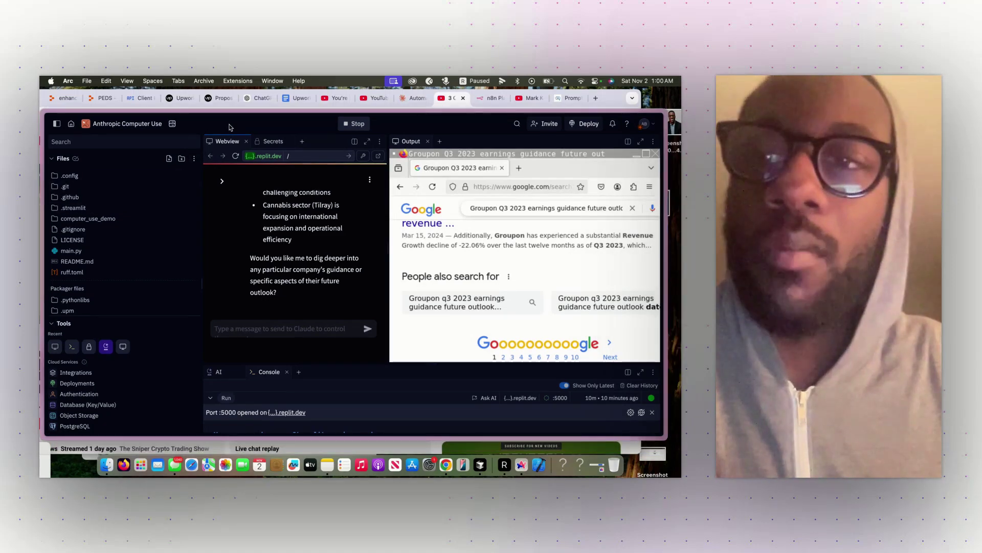